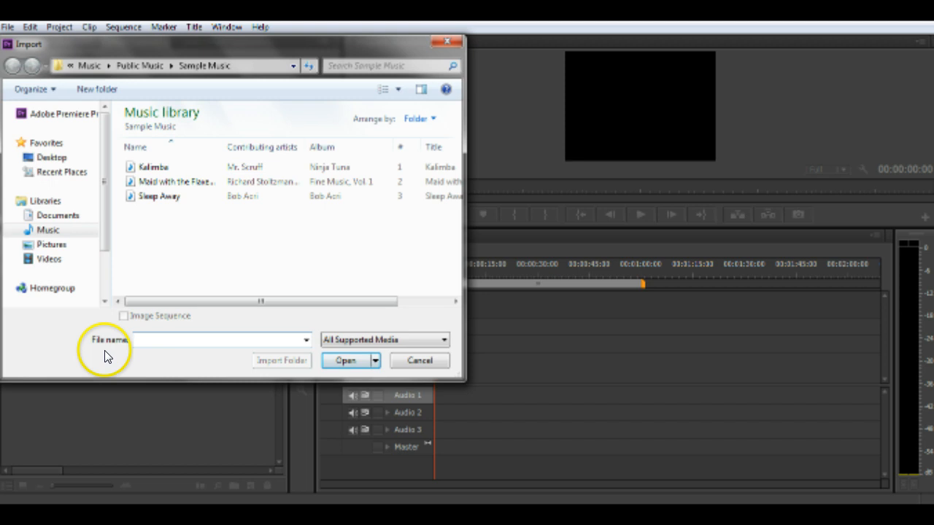
Step: Import the "2 digit by 2 digit" video from the Desktop into the project
{"action": "left_click", "coordinate": [58, 160]}
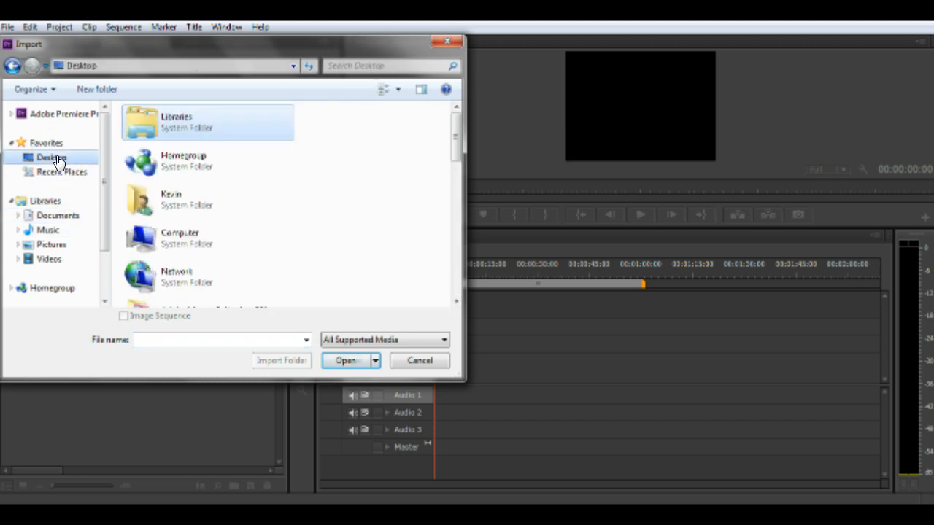
{"action": "scroll", "coordinate": [232, 188], "scroll_direction": "down", "scroll_amount": 2}
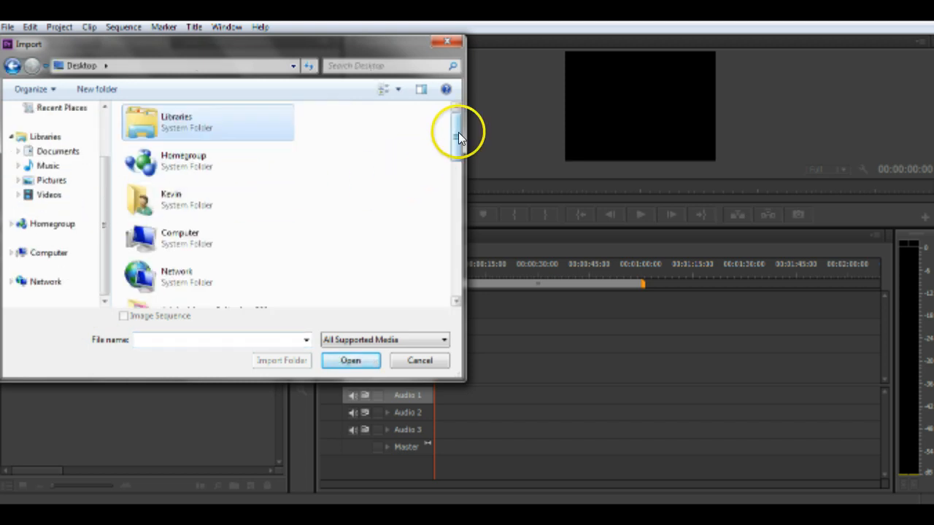
{"action": "left_click_drag", "start_coordinate": [458, 132], "coordinate": [450, 244]}
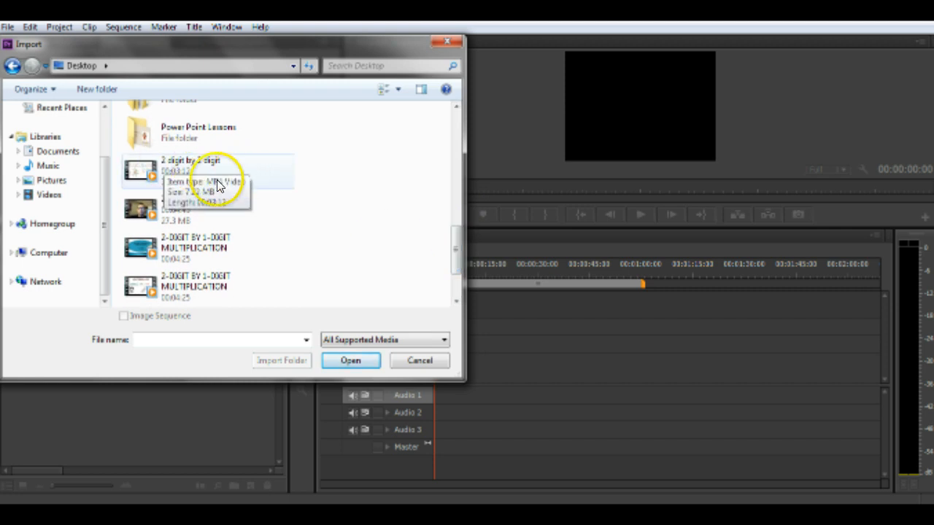
{"action": "left_click", "coordinate": [181, 165]}
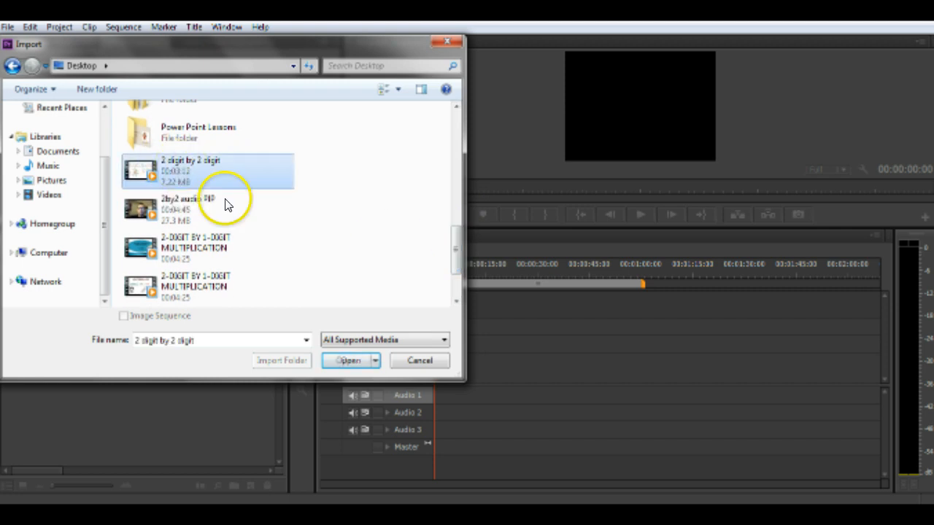
{"action": "left_click", "coordinate": [350, 360]}
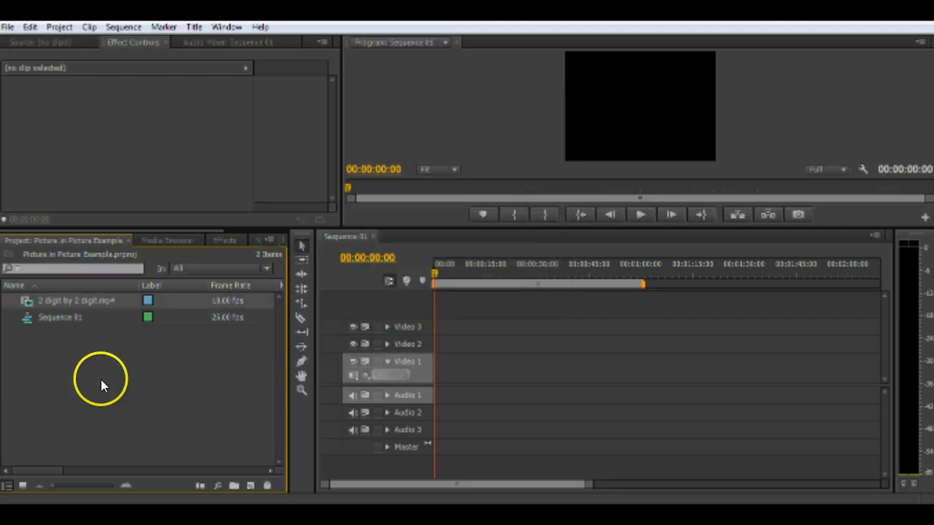
Step: Import the "2by2 audio PIP" video from the Desktop into the project
{"action": "double_click", "coordinate": [81, 357]}
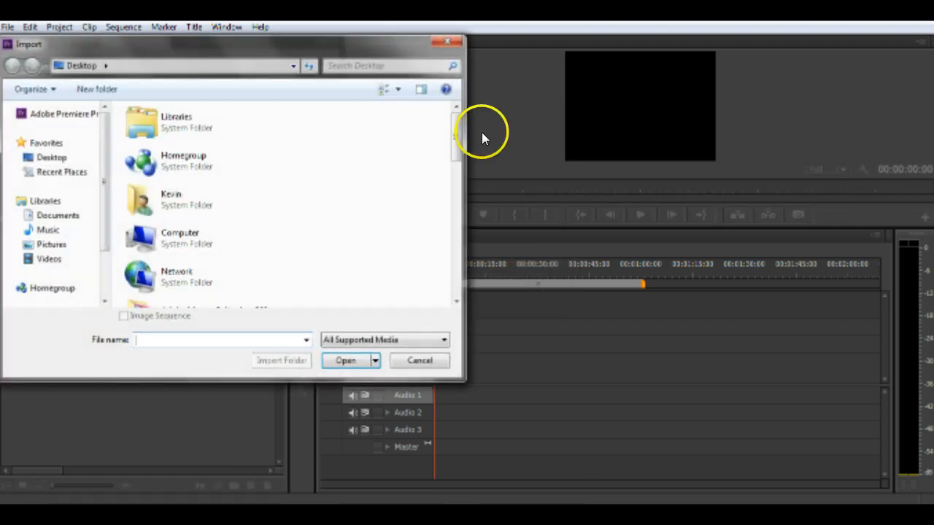
{"action": "scroll", "coordinate": [455, 139], "scroll_direction": "down", "scroll_amount": 1}
{"action": "left_click_drag", "start_coordinate": [455, 139], "coordinate": [454, 173]}
{"action": "left_click", "coordinate": [82, 157]}
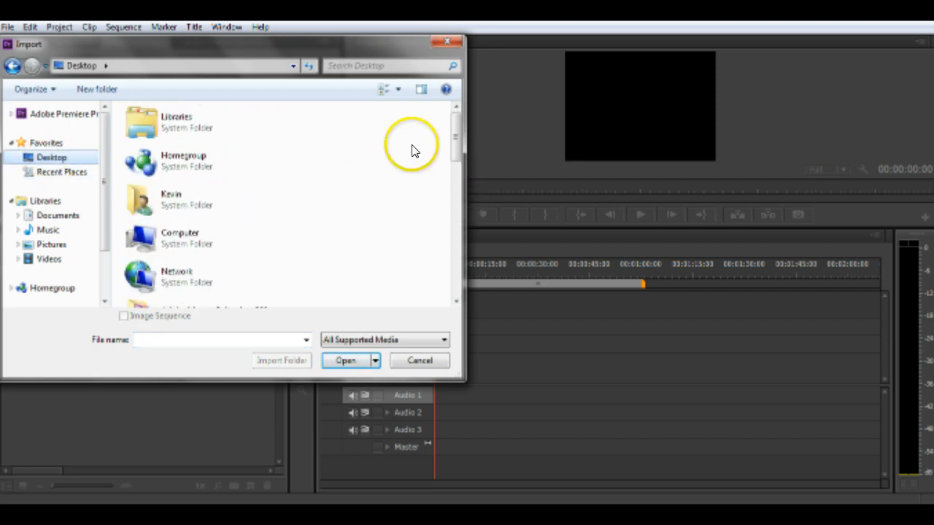
{"action": "left_click_drag", "start_coordinate": [450, 133], "coordinate": [442, 261]}
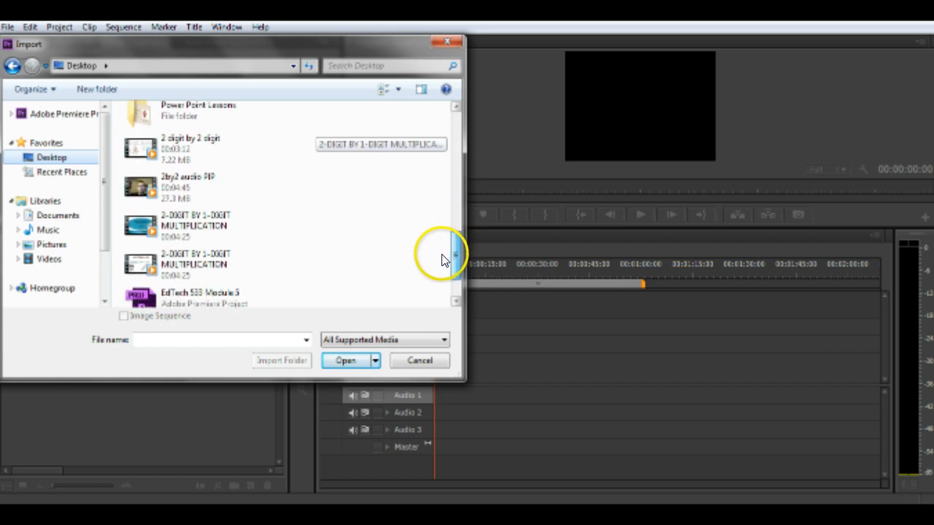
{"action": "double_click", "coordinate": [190, 186]}
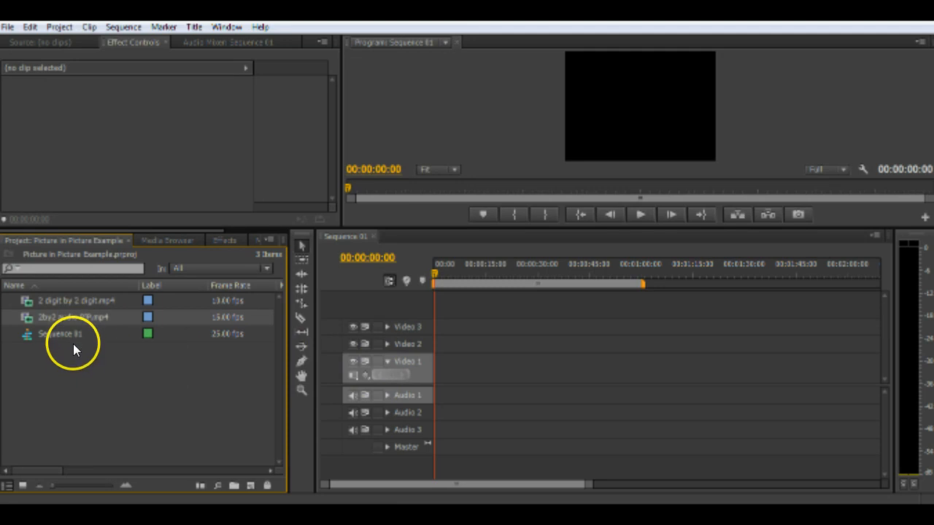
Step: Place 2 digit by 2 digit.mp4 at the start of Video 1, changing the sequence settings to match the clip
{"action": "left_click", "coordinate": [72, 301]}
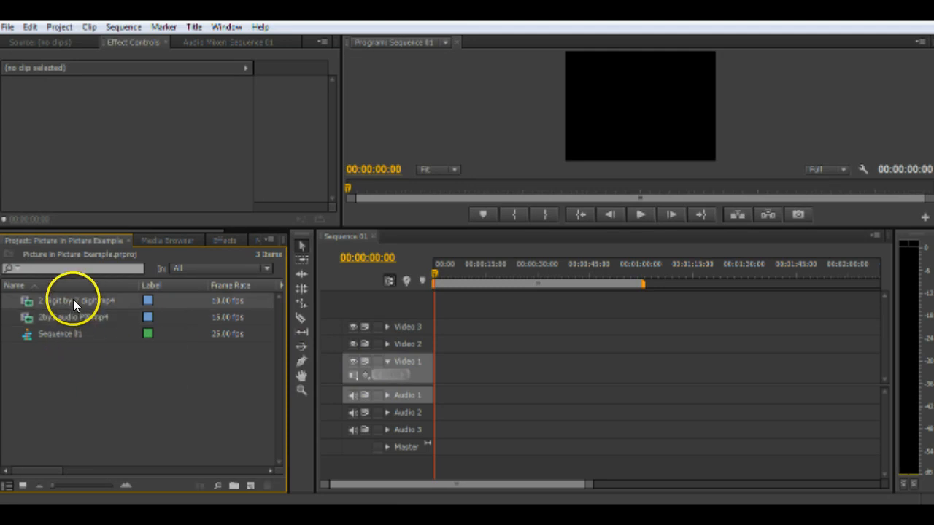
{"action": "left_click_drag", "start_coordinate": [54, 299], "coordinate": [437, 366]}
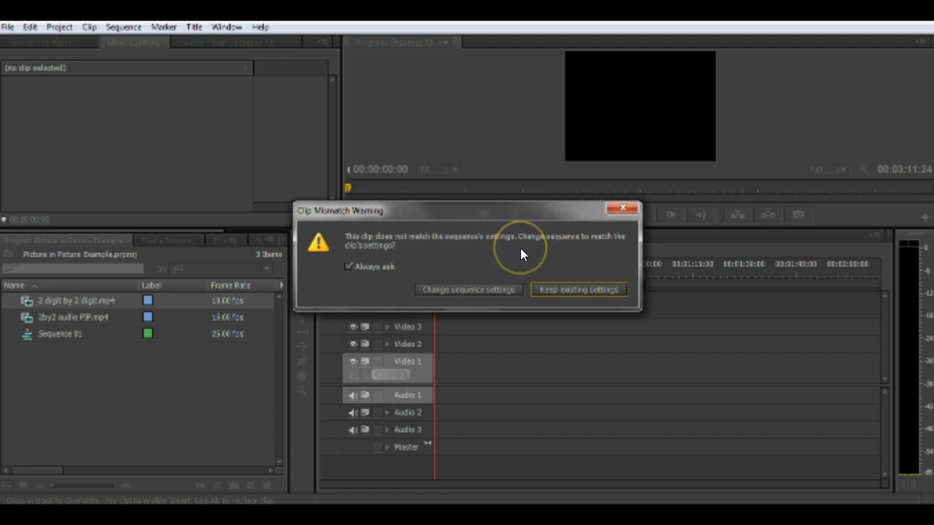
{"action": "left_click", "coordinate": [457, 289]}
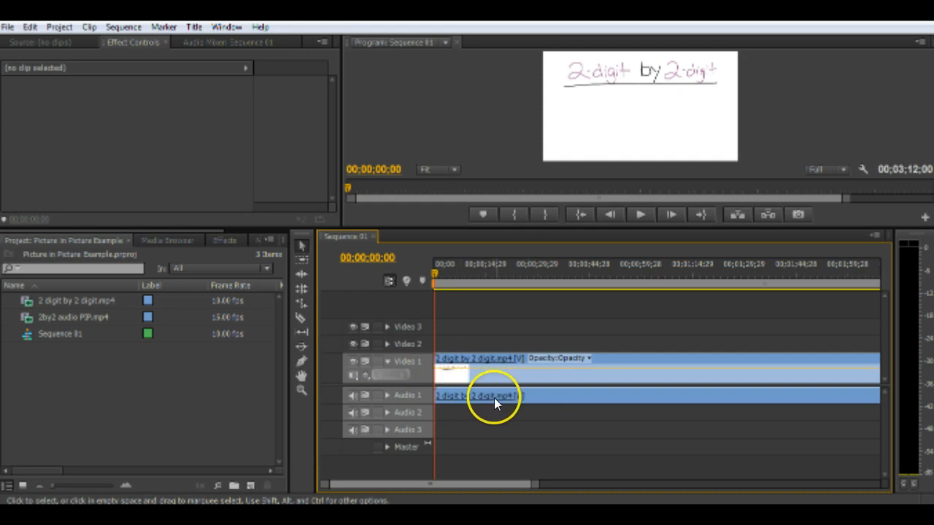
Step: Unlink the audio and video of the 2 digit by 2 digit.mp4 clip and delete its audio from Audio 1
{"action": "left_click", "coordinate": [531, 383]}
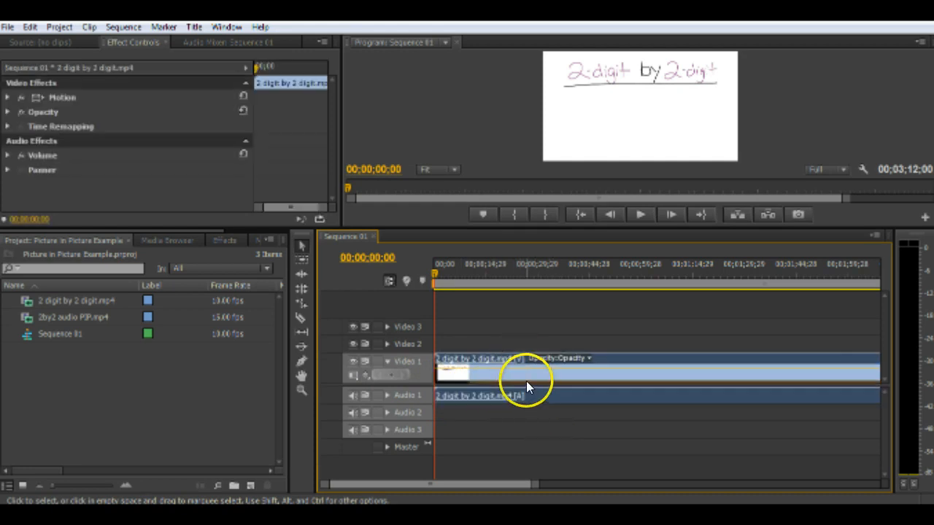
{"action": "right_click", "coordinate": [526, 380]}
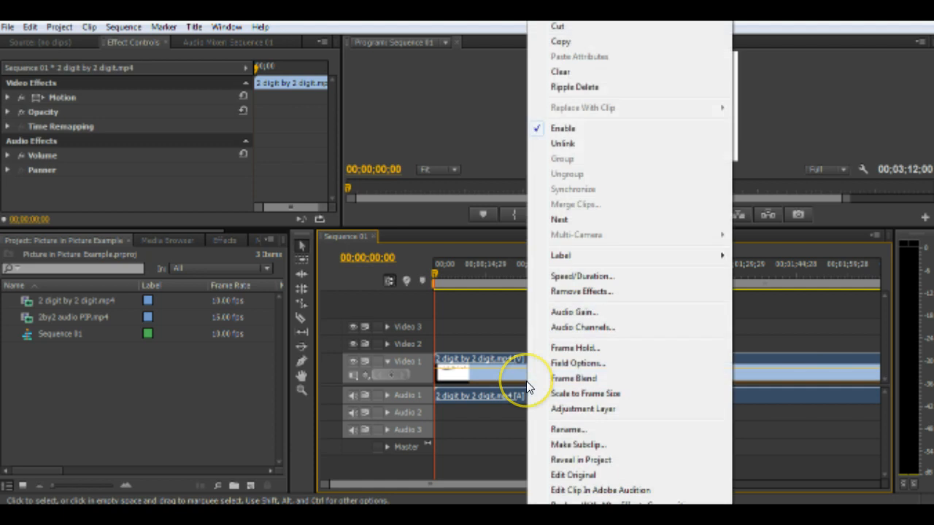
{"action": "left_click", "coordinate": [581, 146]}
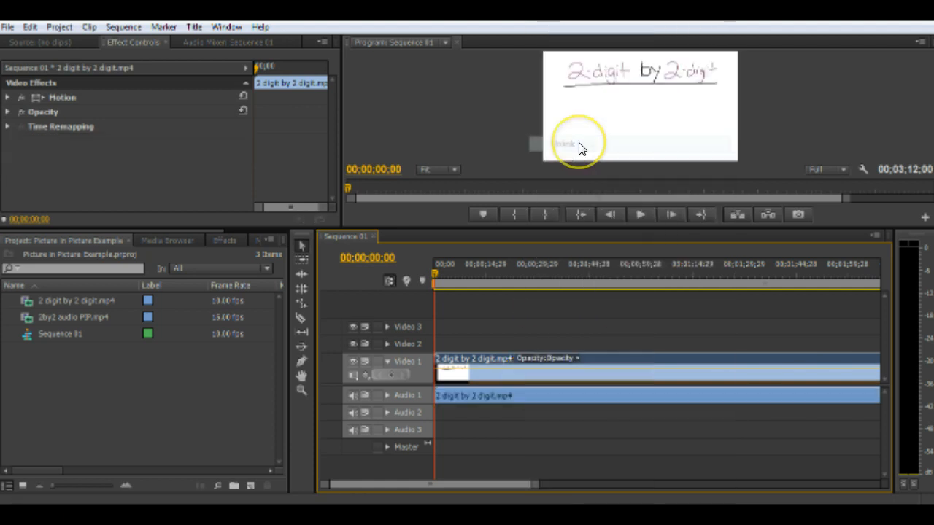
{"action": "left_click", "coordinate": [557, 433]}
{"action": "left_click", "coordinate": [560, 394]}
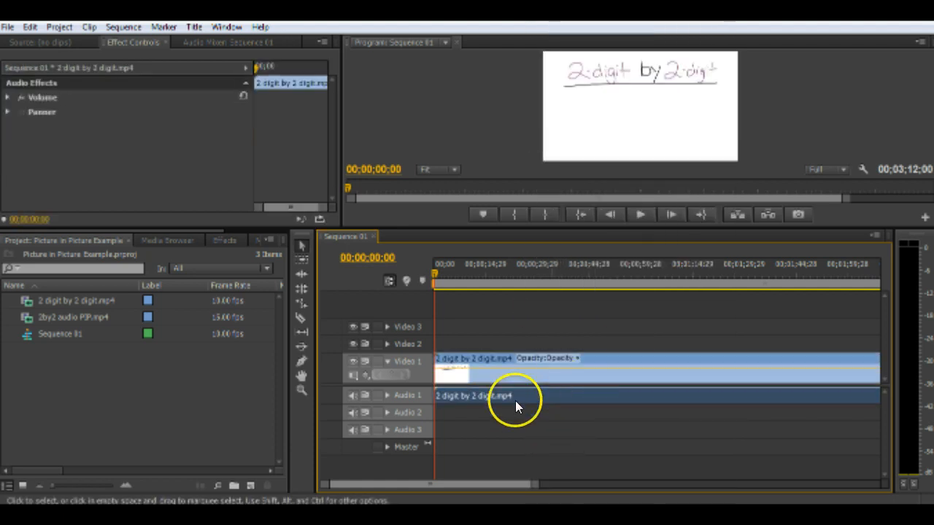
{"action": "left_click", "coordinate": [516, 370]}
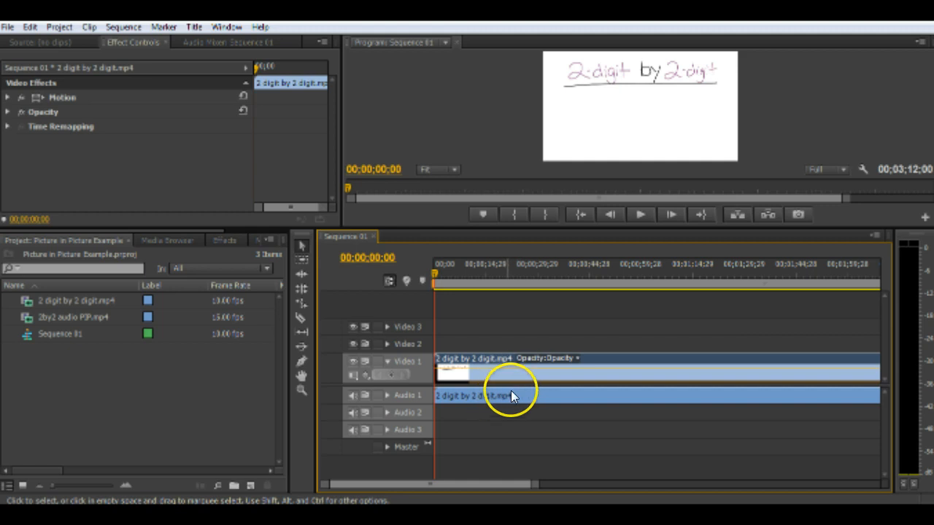
{"action": "left_click", "coordinate": [510, 394]}
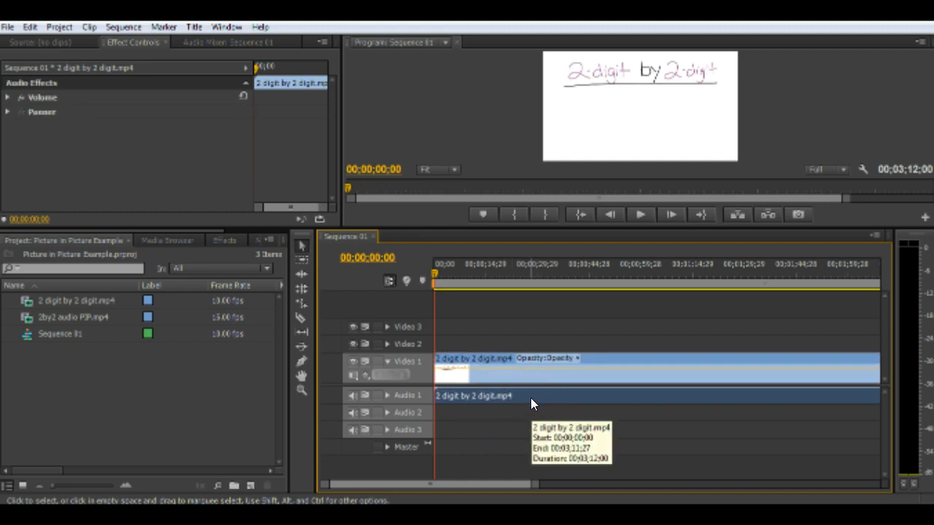
{"action": "key", "text": "Delete"}
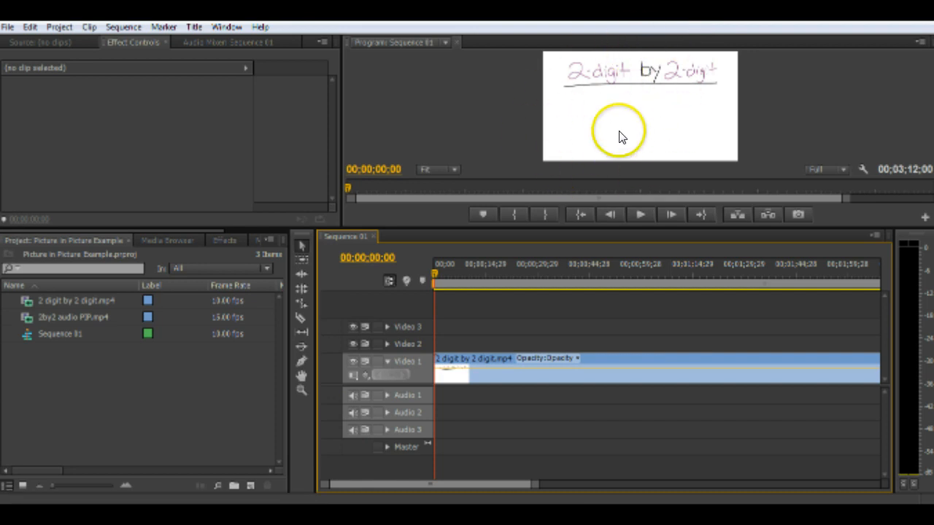
Step: Play and scrub through the 2 digit by 2 digit clip, and return the playhead to the beginning of the sequence
{"action": "left_click", "coordinate": [640, 214]}
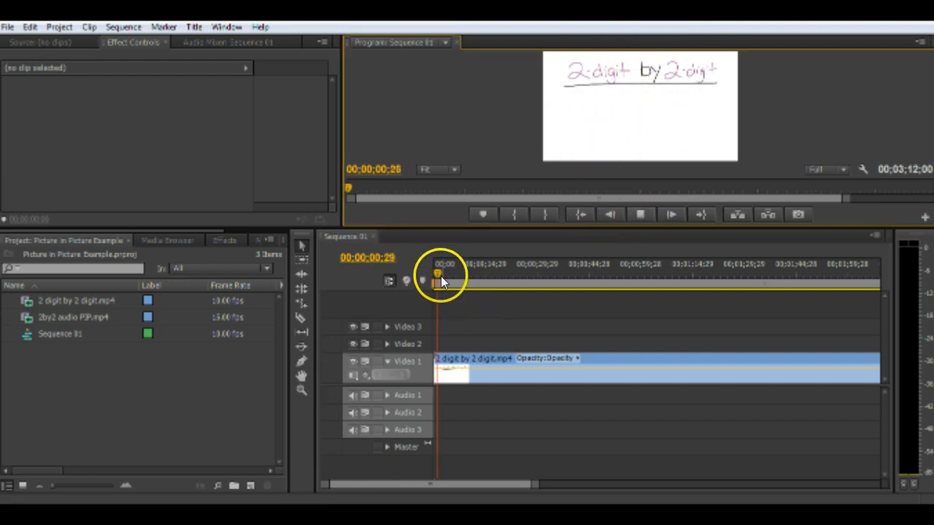
{"action": "left_click_drag", "start_coordinate": [439, 272], "coordinate": [574, 271]}
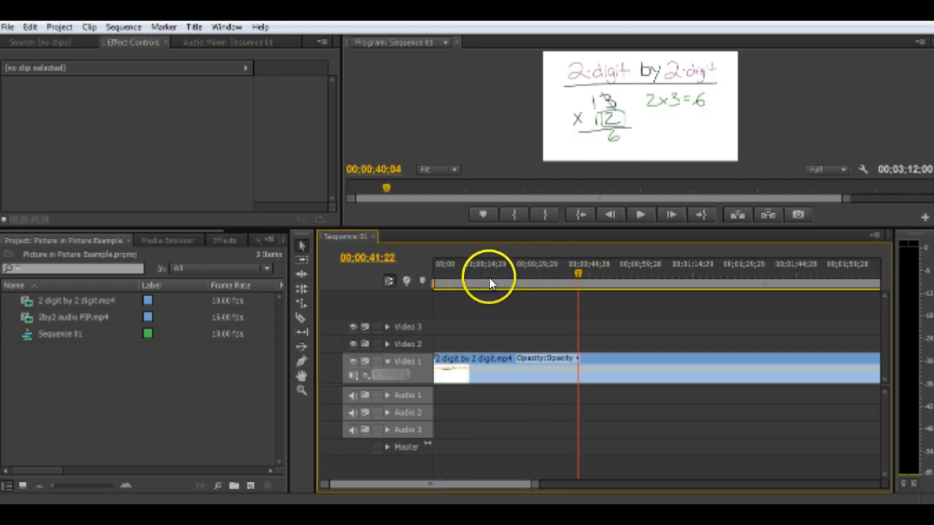
{"action": "left_click_drag", "start_coordinate": [482, 279], "coordinate": [434, 288]}
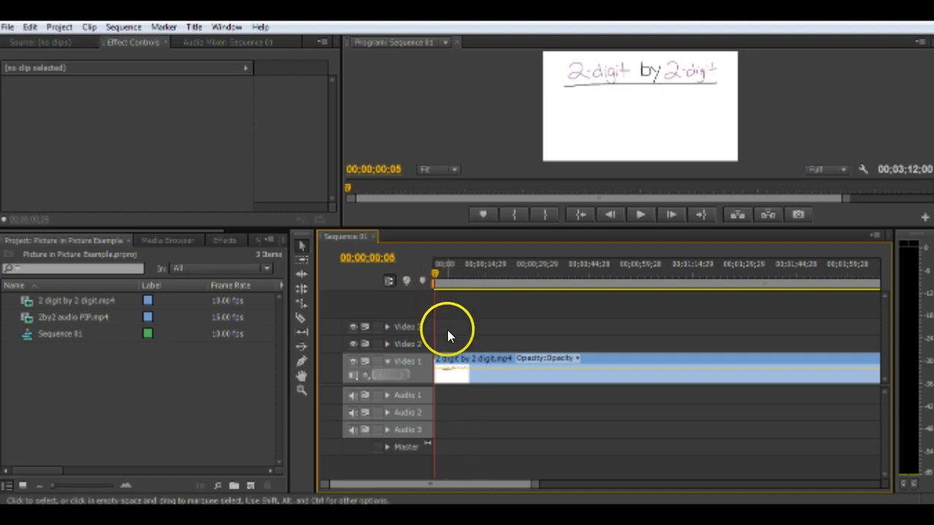
Step: Place 2by2 audio PIP.mp4 on Video 2 near the sequence start, preview it briefly and return the playhead to 00;00;00;00
{"action": "left_click", "coordinate": [77, 374]}
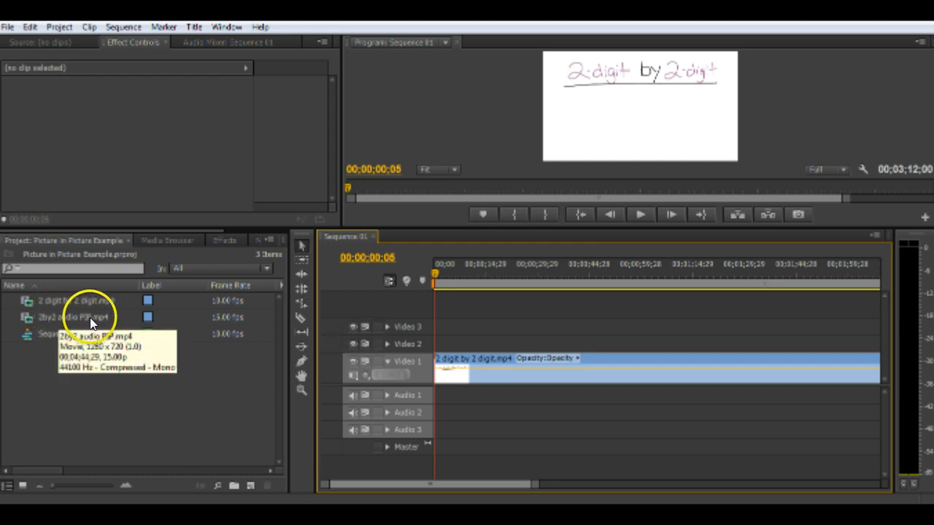
{"action": "left_click_drag", "start_coordinate": [67, 316], "coordinate": [438, 351]}
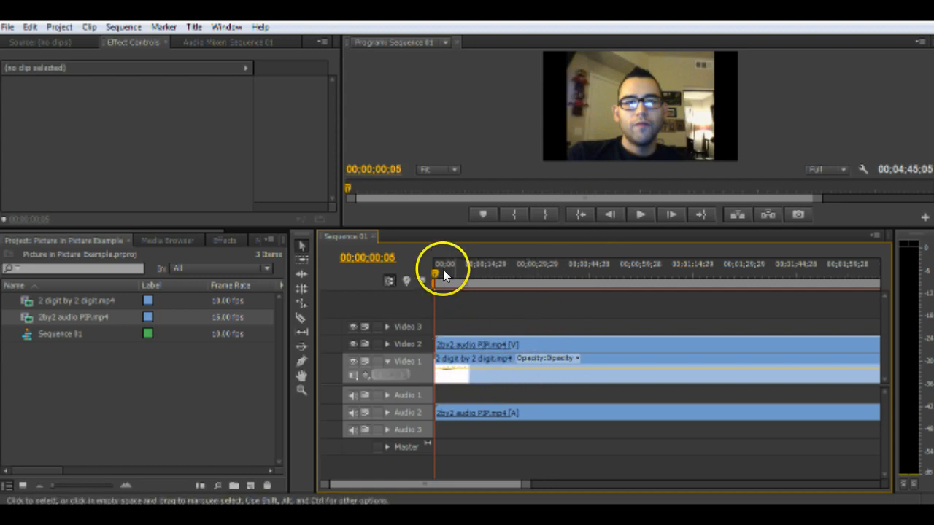
{"action": "key", "text": "space"}
{"action": "key", "text": "space"}
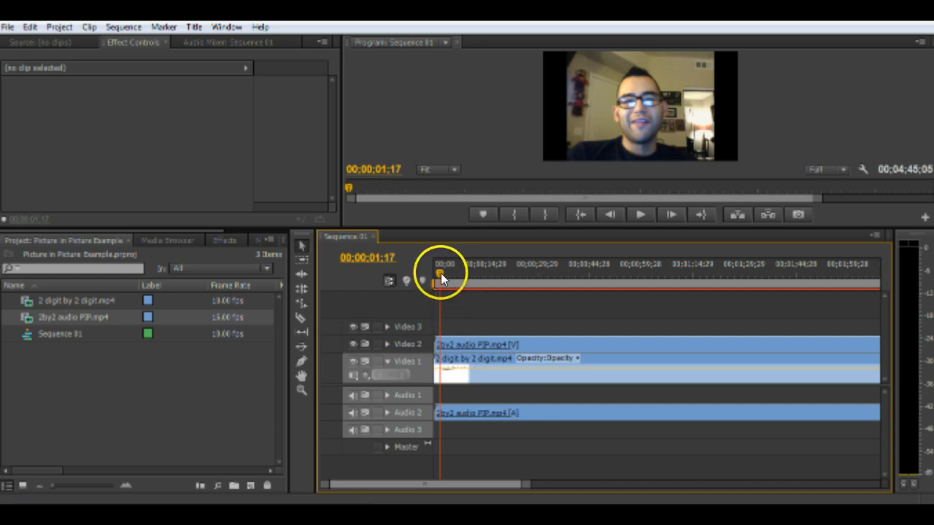
{"action": "left_click_drag", "start_coordinate": [441, 272], "coordinate": [434, 272]}
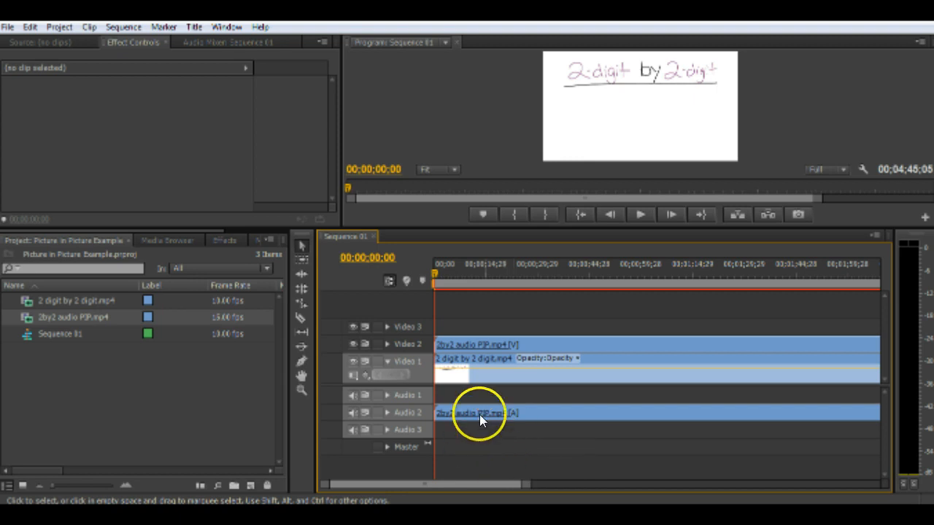
Step: Unlink the audio and video of the 2by2 audio PIP.mp4 clip and delete its audio from Audio 2
{"action": "left_click", "coordinate": [545, 411]}
{"action": "right_click", "coordinate": [544, 410]}
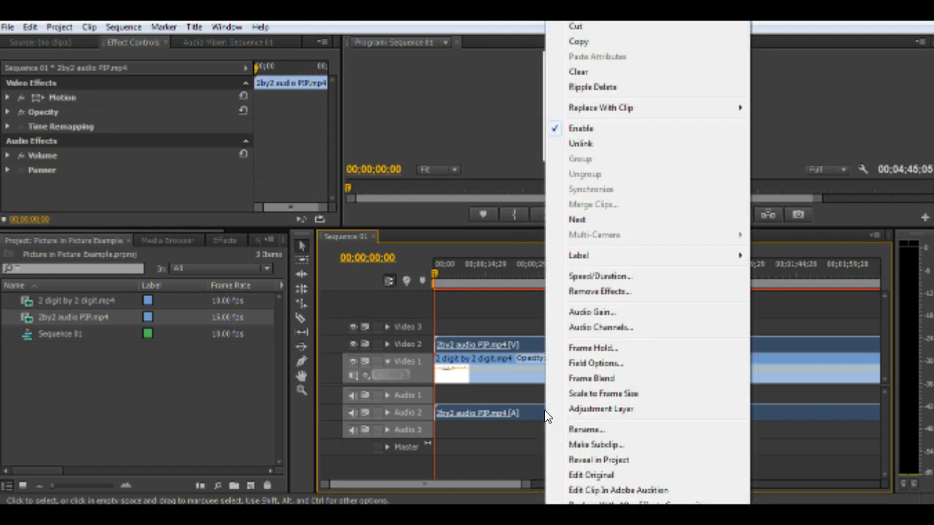
{"action": "left_click", "coordinate": [590, 145]}
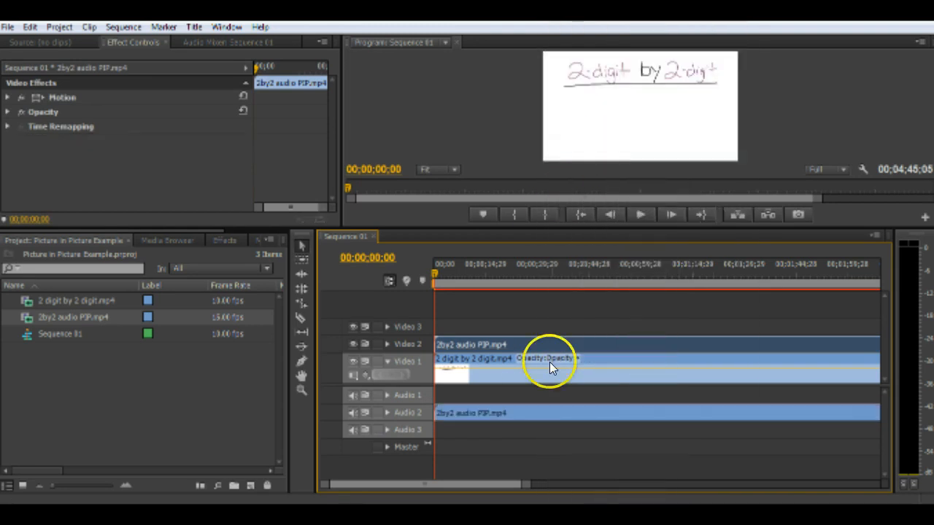
{"action": "left_click", "coordinate": [531, 411]}
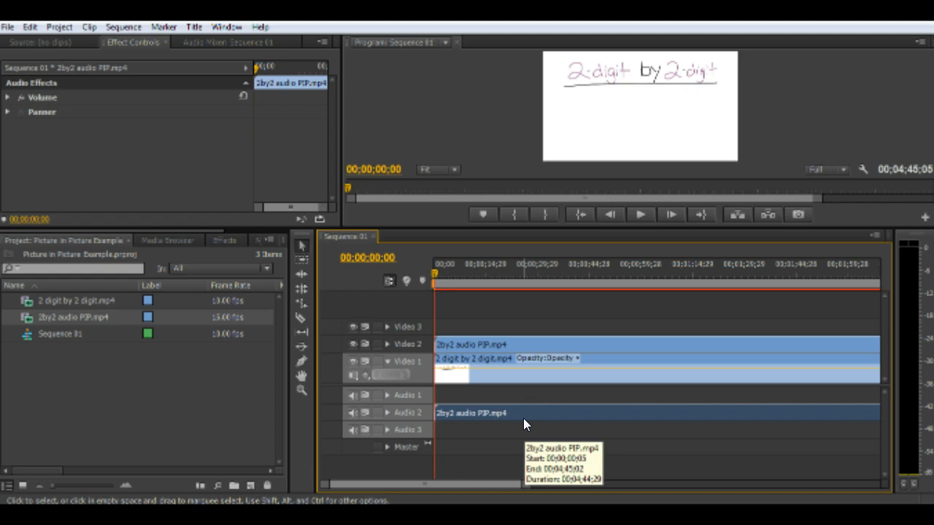
{"action": "key", "text": "Delete"}
{"action": "left_click", "coordinate": [515, 410]}
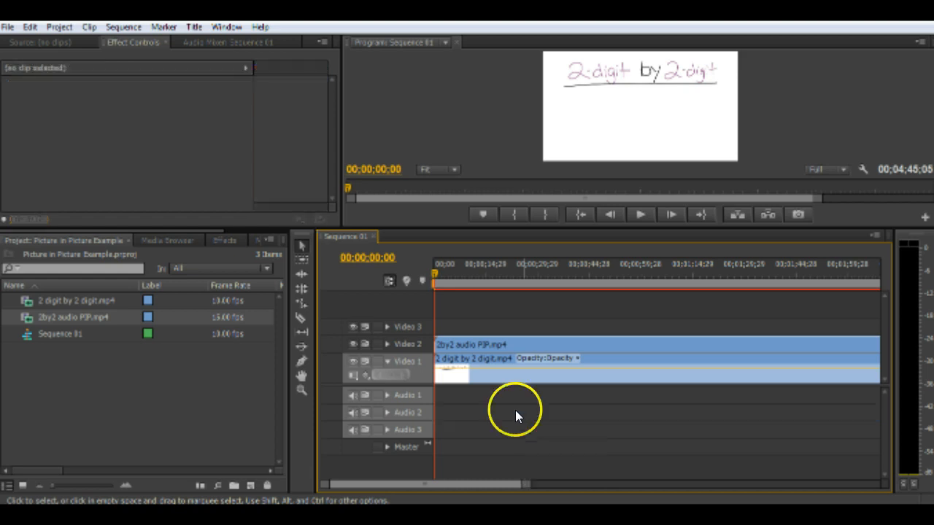
Step: Select the 2by2 audio PIP.mp4 clip on Video 2 and move the playhead to 00;00;00;11
{"action": "left_click", "coordinate": [453, 342]}
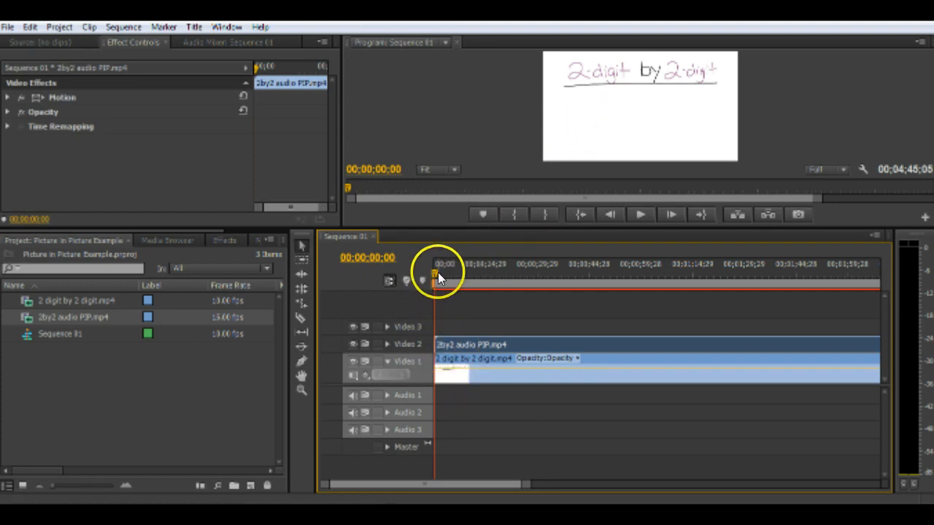
{"action": "left_click_drag", "start_coordinate": [436, 269], "coordinate": [436, 275]}
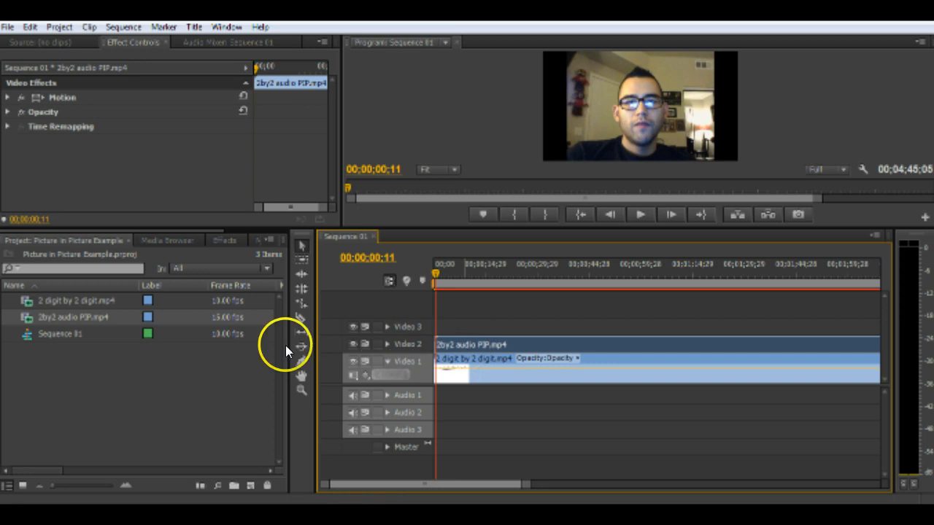
{"action": "left_click", "coordinate": [82, 317]}
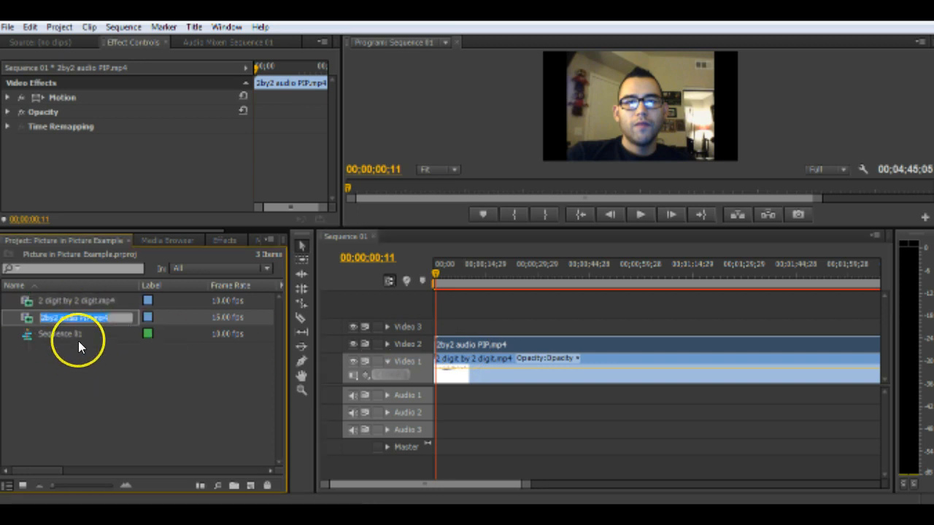
{"action": "left_click", "coordinate": [79, 345]}
{"action": "left_click", "coordinate": [90, 318]}
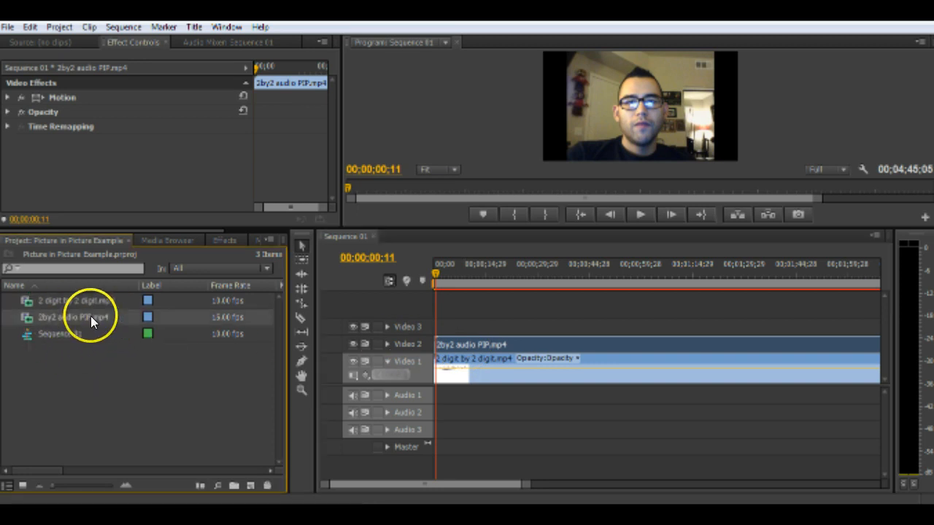
Step: Apply the PiP 25% UL Spin In preset to the 2by2 audio PIP.mp4 clip on Video 2
{"action": "left_click", "coordinate": [227, 239]}
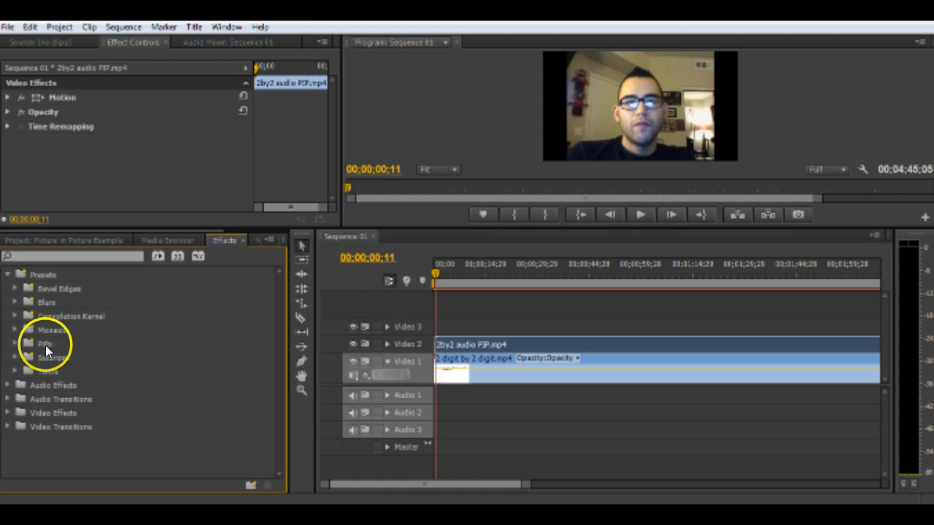
{"action": "left_click", "coordinate": [14, 344]}
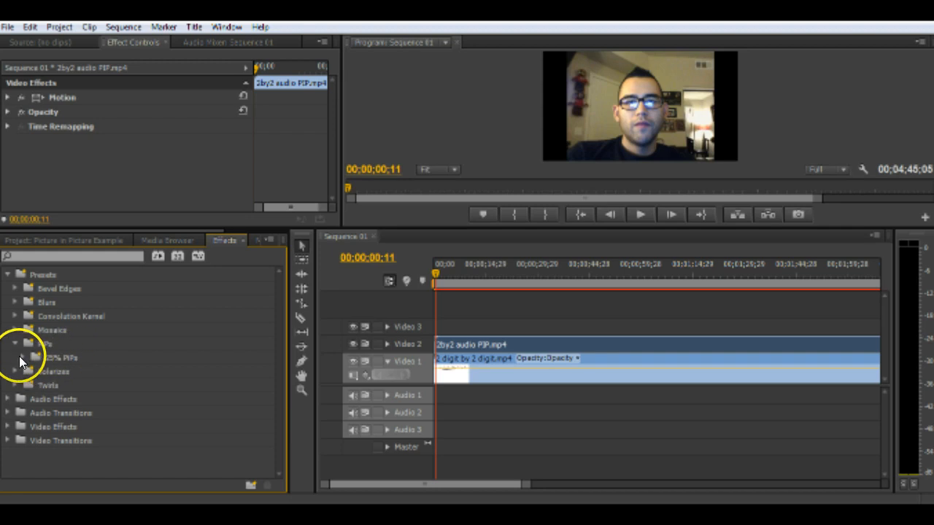
{"action": "left_click", "coordinate": [20, 355]}
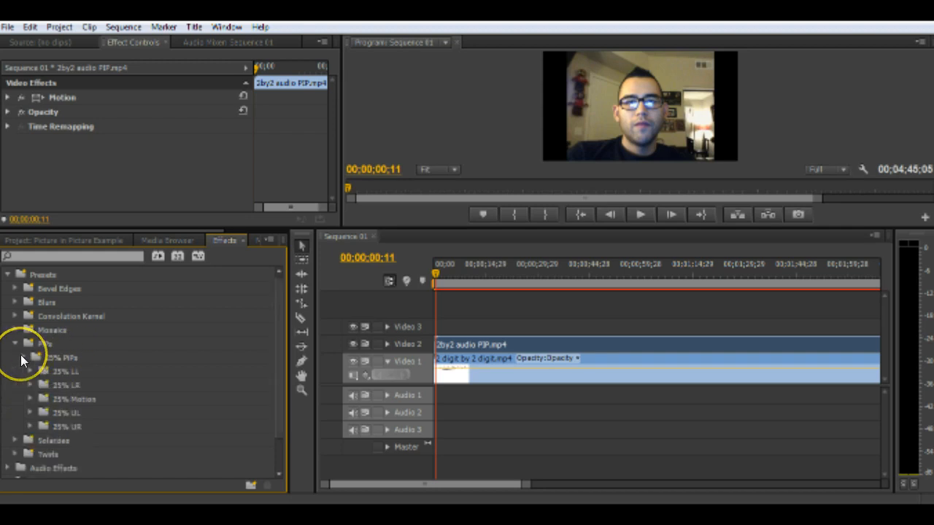
{"action": "left_click", "coordinate": [29, 413]}
{"action": "scroll", "coordinate": [29, 413], "scroll_direction": "down", "scroll_amount": 3}
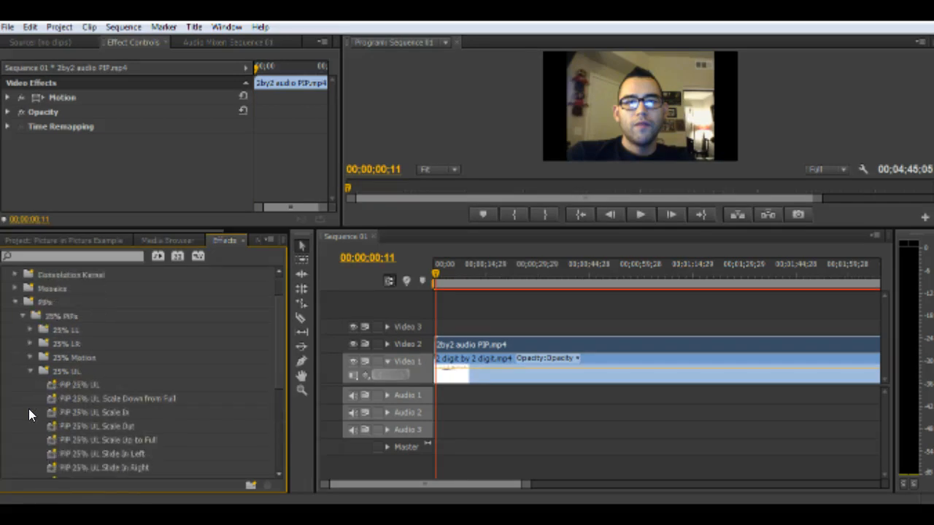
{"action": "scroll", "coordinate": [30, 414], "scroll_direction": "down", "scroll_amount": 1}
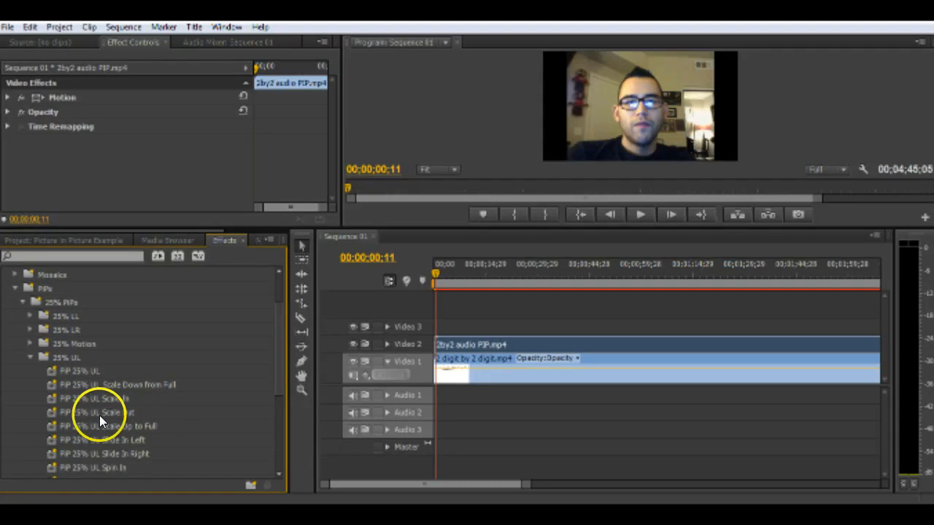
{"action": "scroll", "coordinate": [59, 372], "scroll_direction": "down", "scroll_amount": 3}
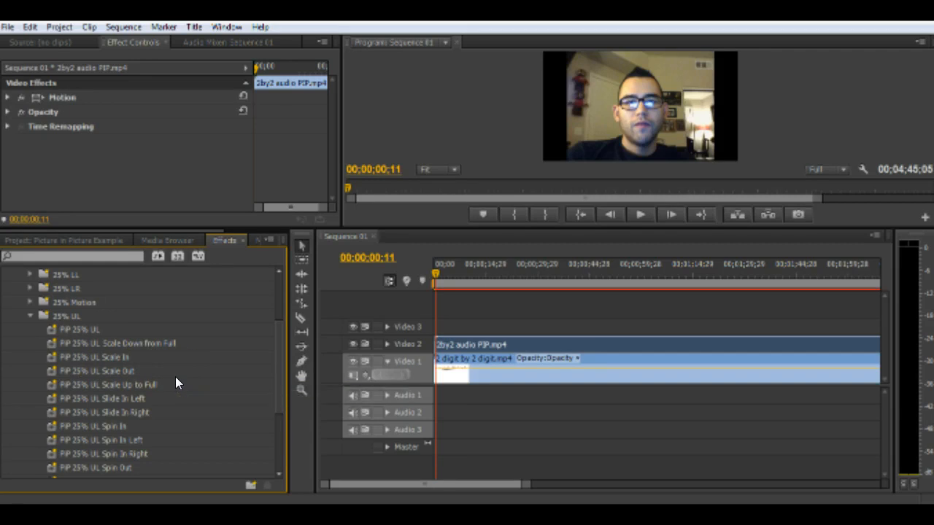
{"action": "scroll", "coordinate": [135, 393], "scroll_direction": "down", "scroll_amount": 1}
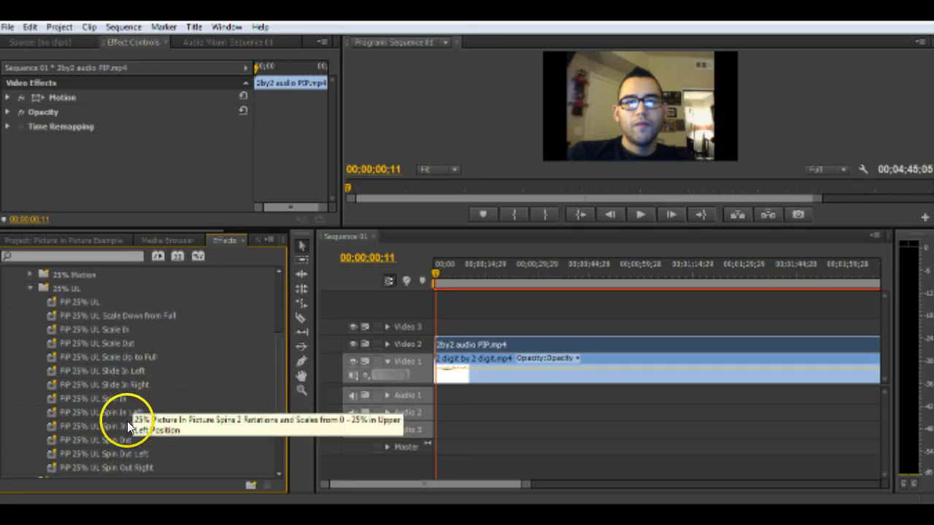
{"action": "scroll", "coordinate": [109, 438], "scroll_direction": "down", "scroll_amount": 1}
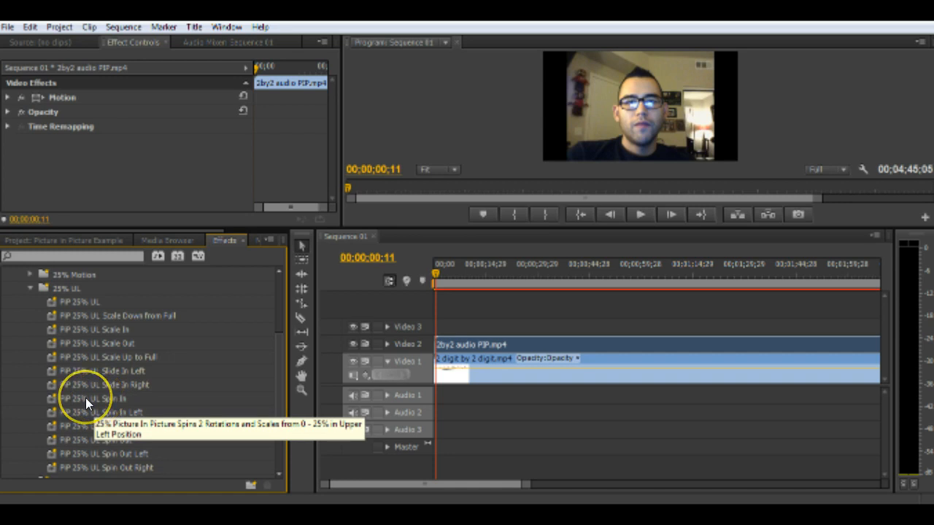
{"action": "left_click_drag", "start_coordinate": [86, 398], "coordinate": [448, 344]}
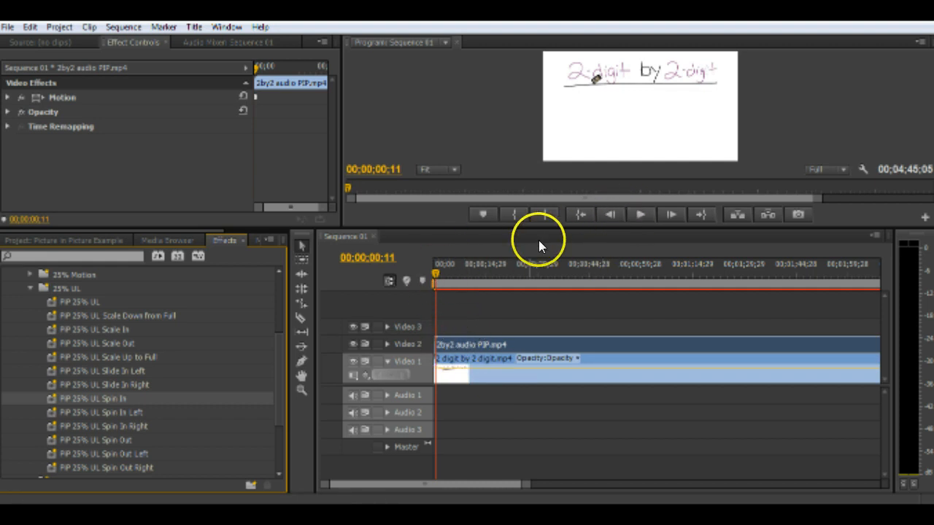
Step: Return the playhead to 00;00;00;00 and preview the first few seconds of the spin-in effect
{"action": "left_click_drag", "start_coordinate": [441, 277], "coordinate": [428, 274]}
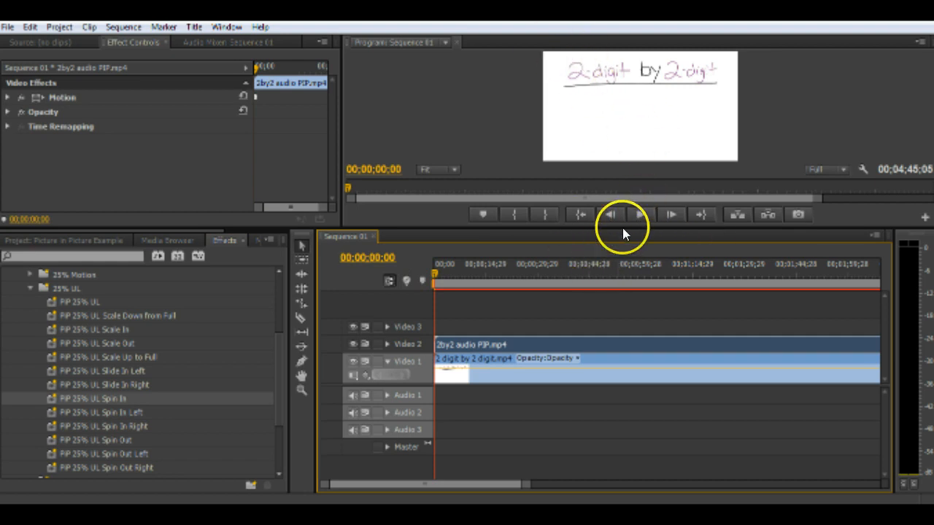
{"action": "left_click", "coordinate": [641, 214]}
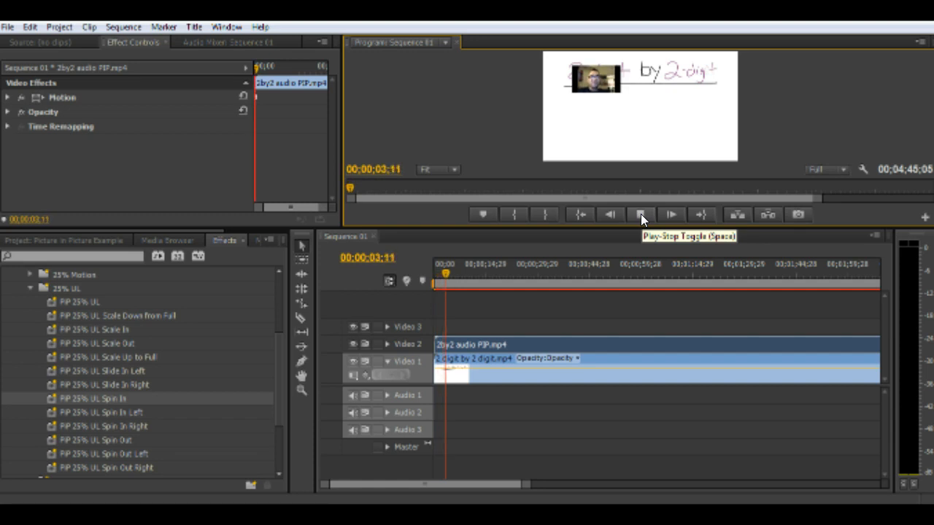
{"action": "left_click", "coordinate": [640, 214]}
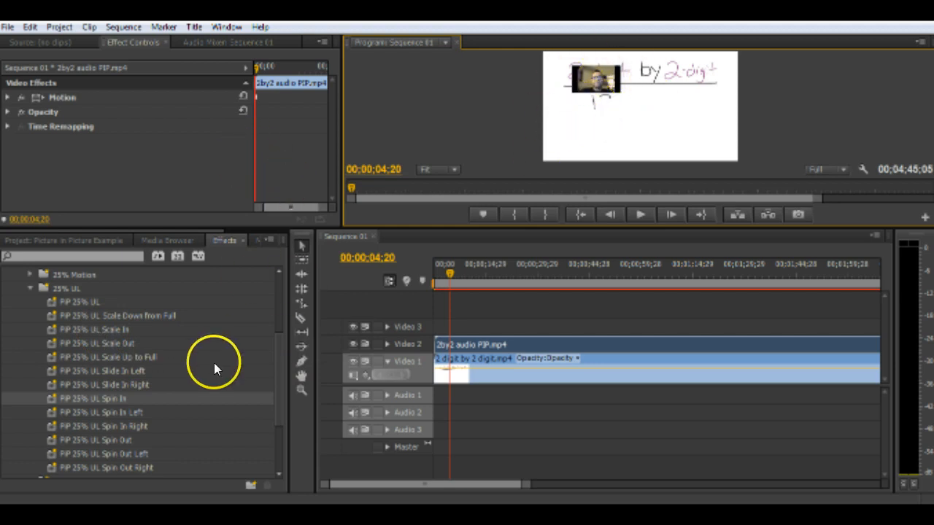
Step: Set the Motion scale of the 2by2 audio PIP.mp4 clip to 45
{"action": "left_click", "coordinate": [463, 345]}
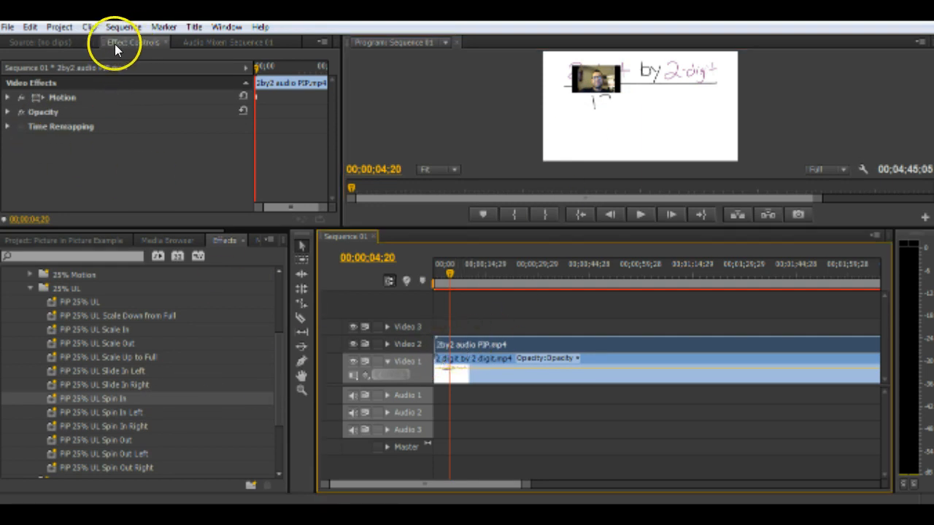
{"action": "left_click", "coordinate": [135, 42]}
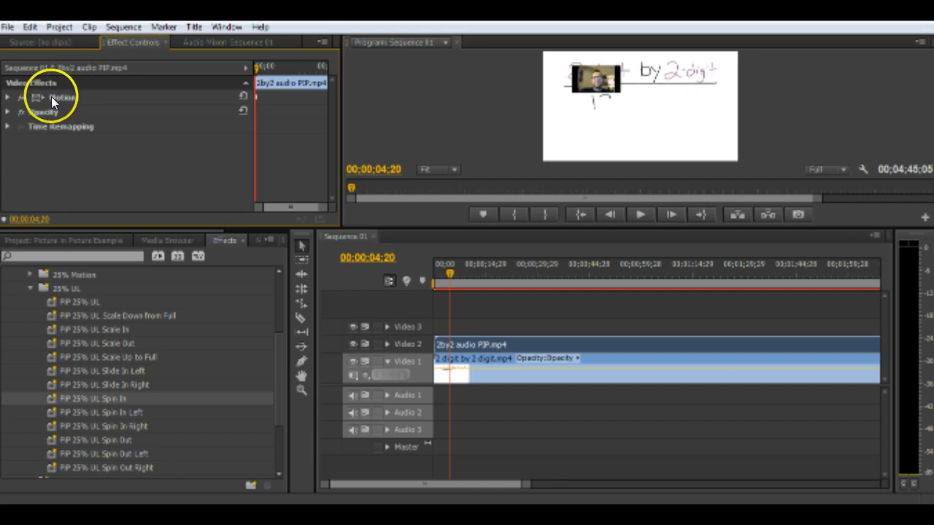
{"action": "left_click", "coordinate": [7, 98]}
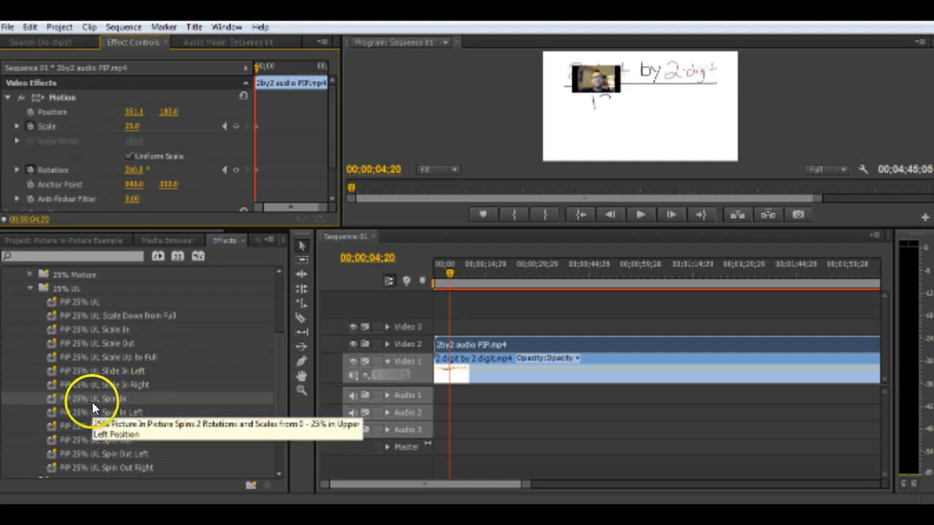
{"action": "left_click_drag", "start_coordinate": [117, 400], "coordinate": [85, 141]}
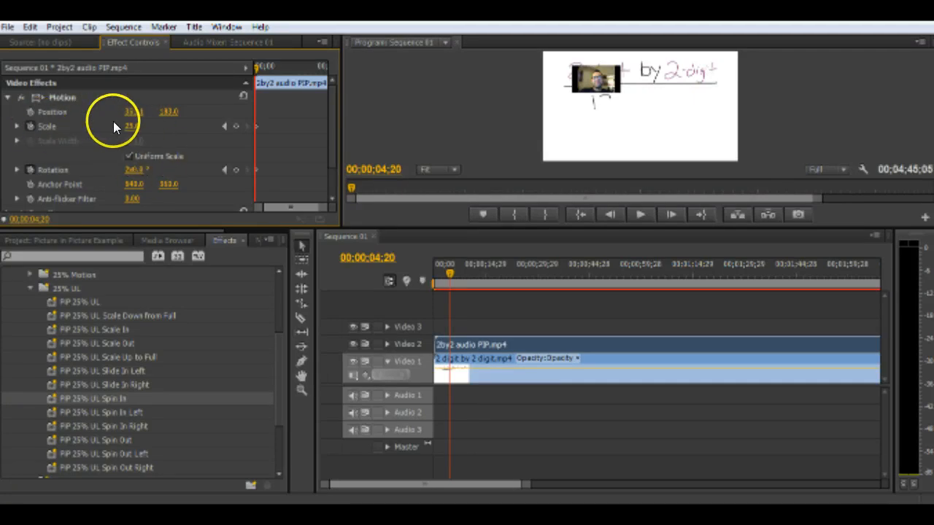
{"action": "left_click", "coordinate": [137, 125]}
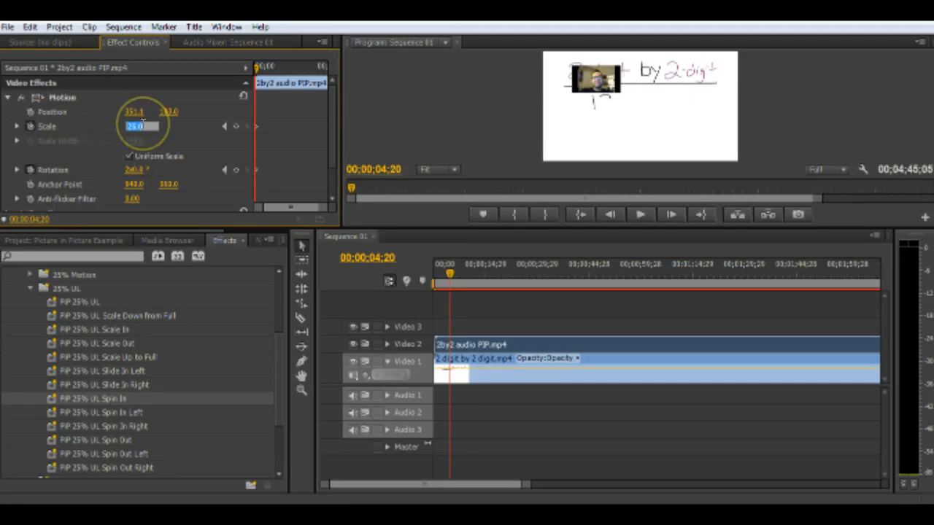
{"action": "type", "text": "50"}
{"action": "key", "text": "BackSpace"}
{"action": "key", "text": "BackSpace"}
{"action": "type", "text": "45"}
{"action": "key", "text": "Return"}
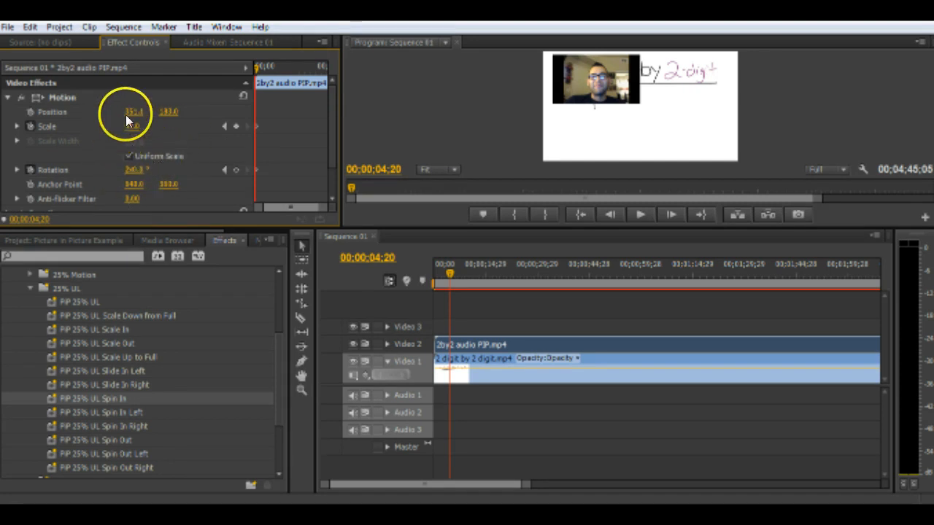
Step: Reposition the 2by2 audio PIP.mp4 picture freely at the left edge of the frame, halfway down, at about 292, 354
{"action": "left_click", "coordinate": [36, 97]}
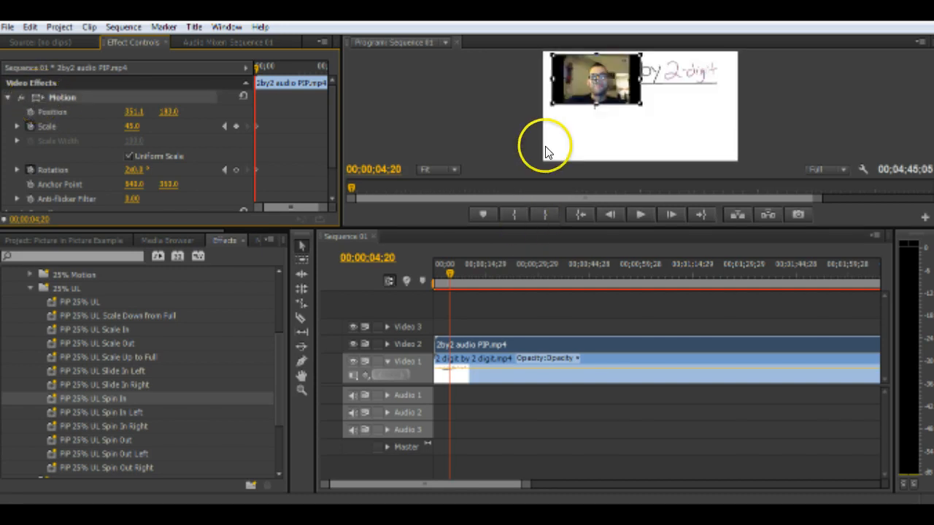
{"action": "left_click_drag", "start_coordinate": [552, 103], "coordinate": [580, 97]}
{"action": "left_click_drag", "start_coordinate": [572, 101], "coordinate": [631, 127]}
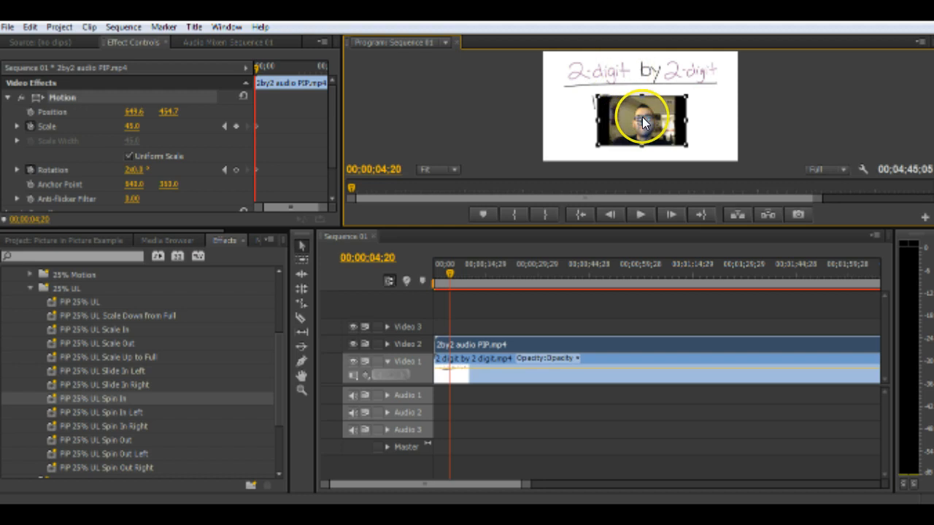
{"action": "left_click_drag", "start_coordinate": [626, 122], "coordinate": [572, 106]}
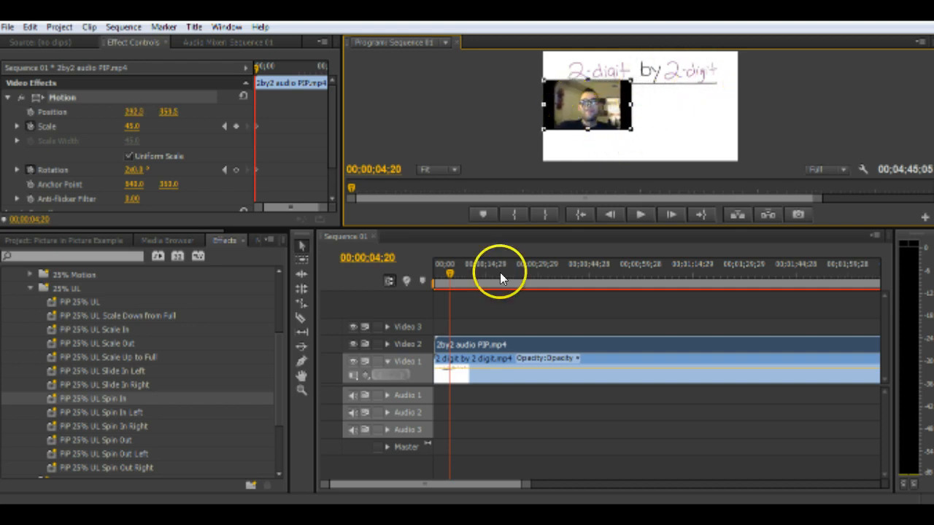
Step: Apply the PiP 25% UL Spin In preset to the 2 digit by 2 digit.mp4 clip on Video 1
{"action": "left_click", "coordinate": [481, 357]}
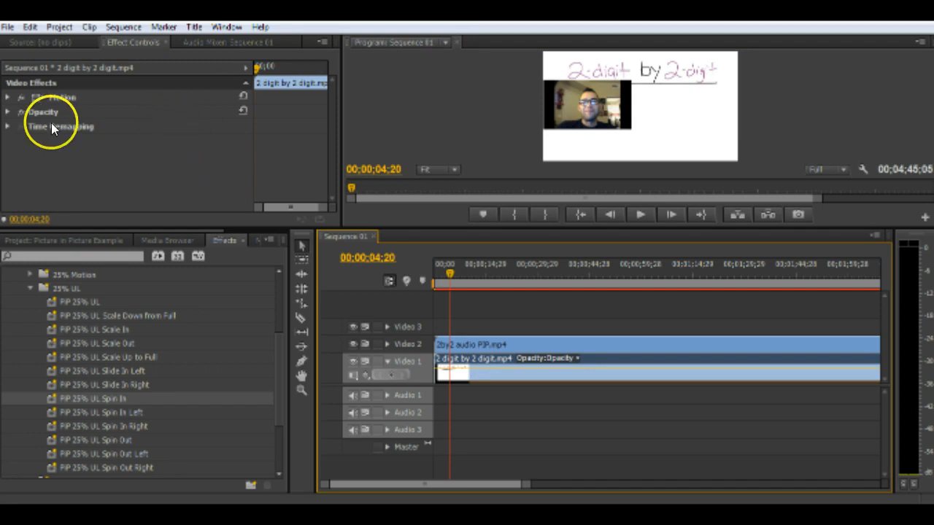
{"action": "left_click", "coordinate": [7, 98]}
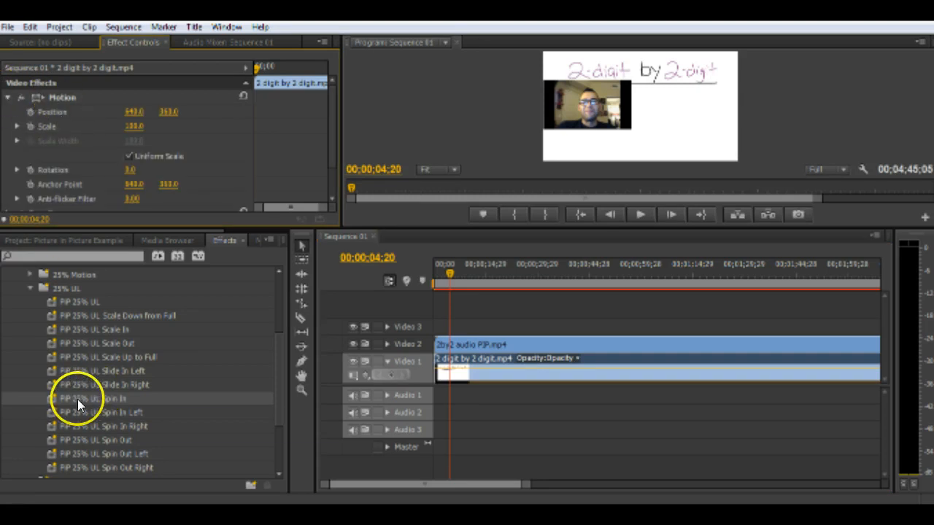
{"action": "left_click_drag", "start_coordinate": [55, 399], "coordinate": [467, 364]}
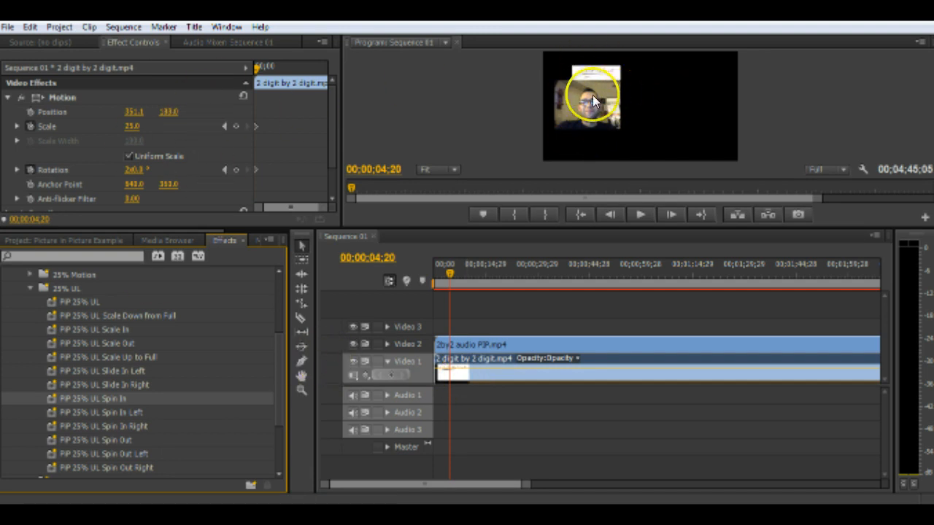
Step: Scale the 2 digit by 2 digit.mp4 picture to 45 and place it at the frame's right edge, at about 975, 337
{"action": "left_click", "coordinate": [32, 93]}
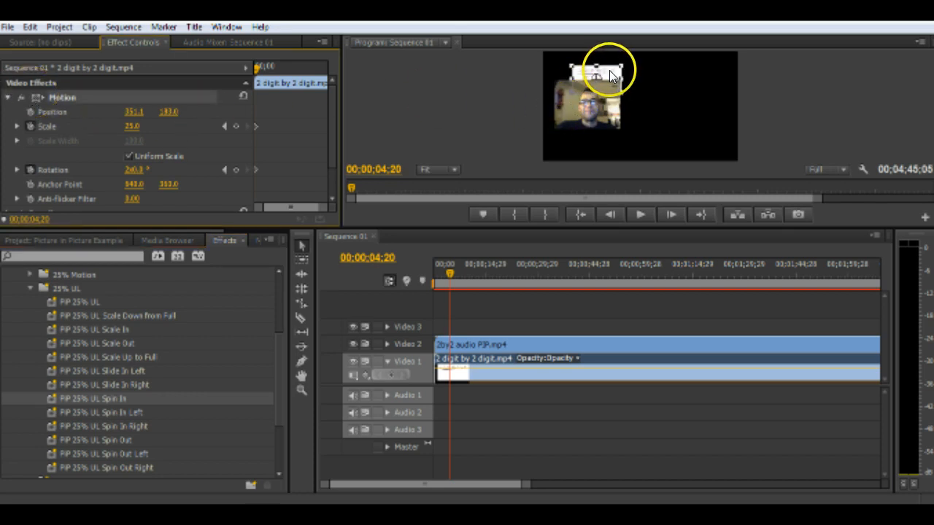
{"action": "left_click_drag", "start_coordinate": [610, 71], "coordinate": [698, 101]}
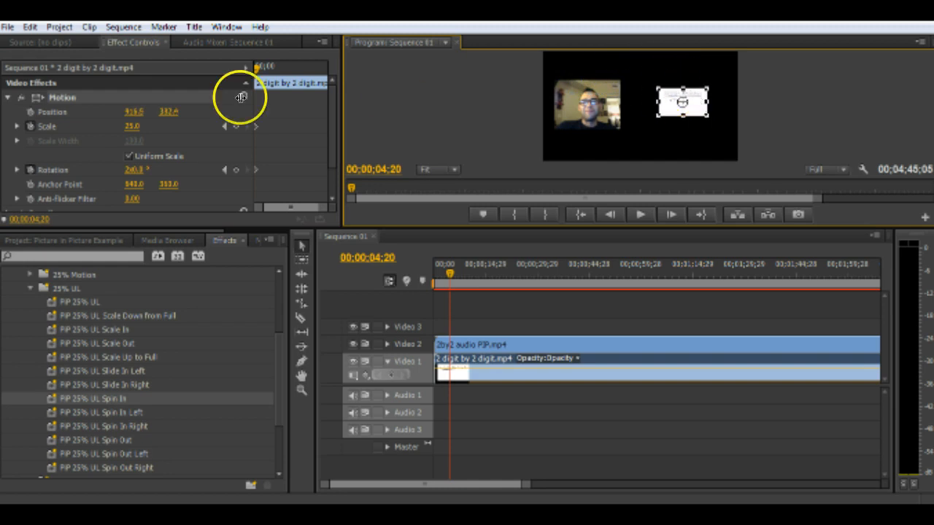
{"action": "left_click", "coordinate": [133, 126]}
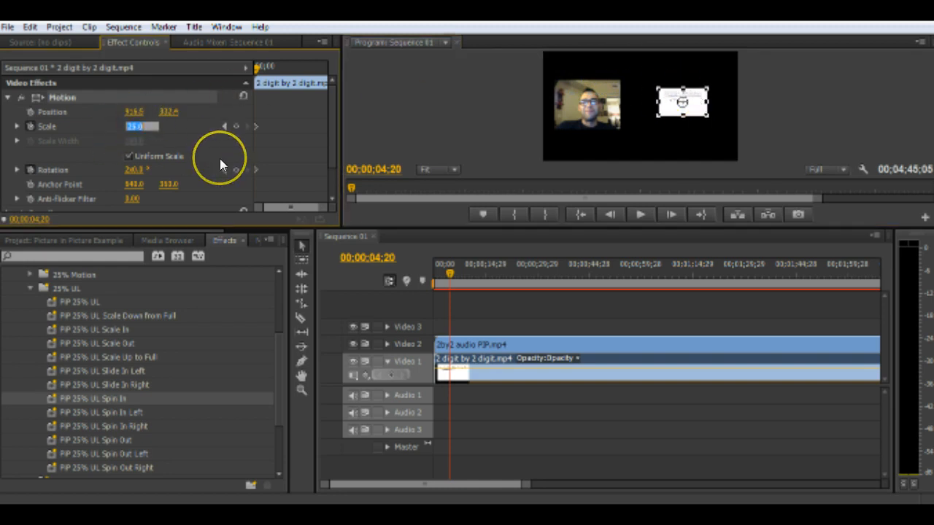
{"action": "type", "text": "45"}
{"action": "key", "text": "Return"}
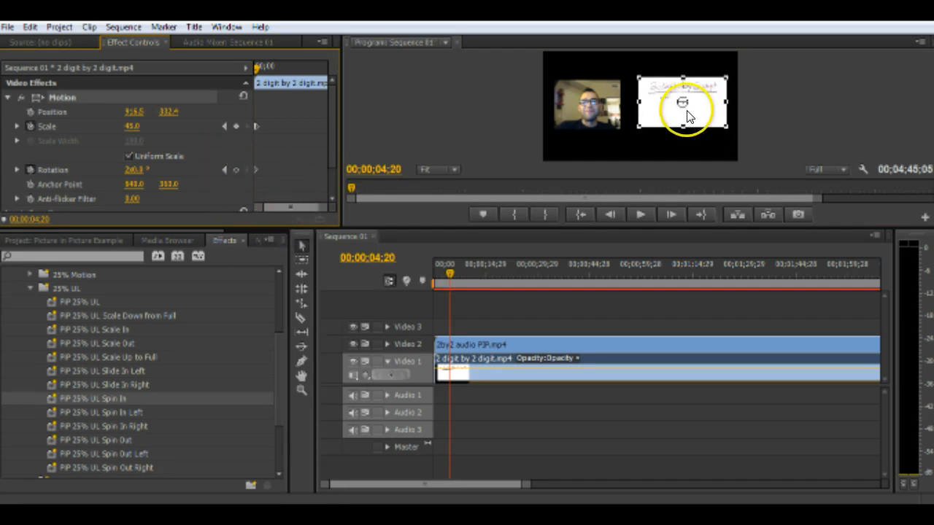
{"action": "left_click_drag", "start_coordinate": [665, 101], "coordinate": [674, 108]}
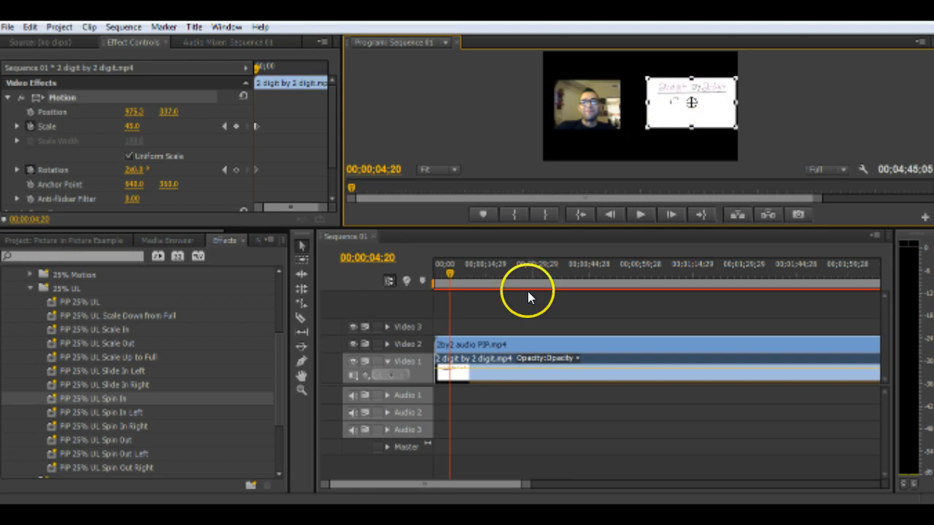
Step: Return the playhead to 00;00;00;00 and preview the two side-by-side pictures spinning in, stopping at about 00;00;17;20
{"action": "left_click", "coordinate": [449, 274]}
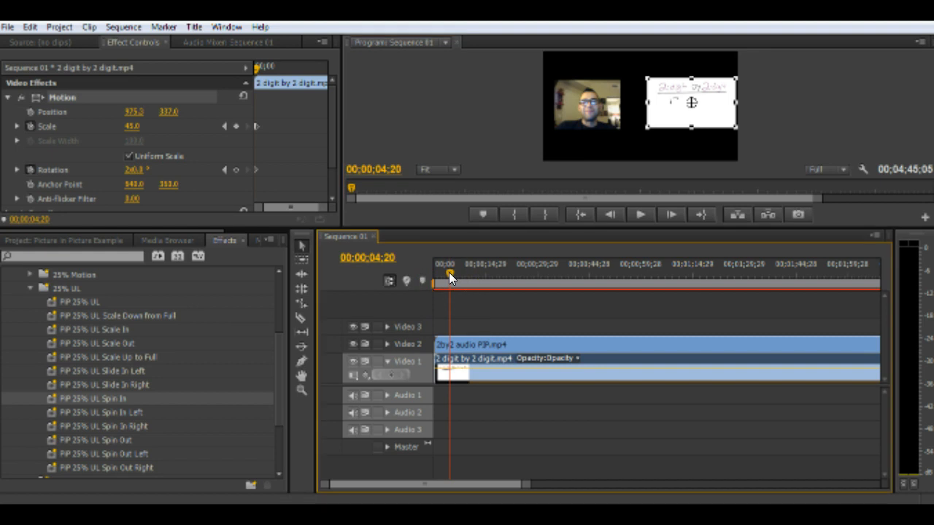
{"action": "mouse_move", "coordinate": [448, 272]}
{"action": "left_mouse_down"}
{"action": "mouse_move", "coordinate": [448, 344]}
{"action": "mouse_move", "coordinate": [448, 272]}
{"action": "mouse_move", "coordinate": [433, 278]}
{"action": "left_mouse_up"}
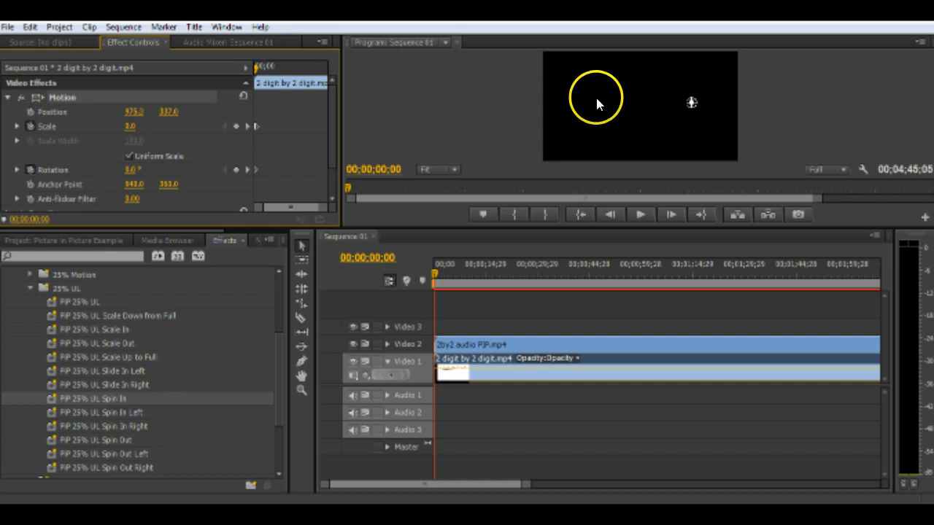
{"action": "left_click", "coordinate": [635, 212]}
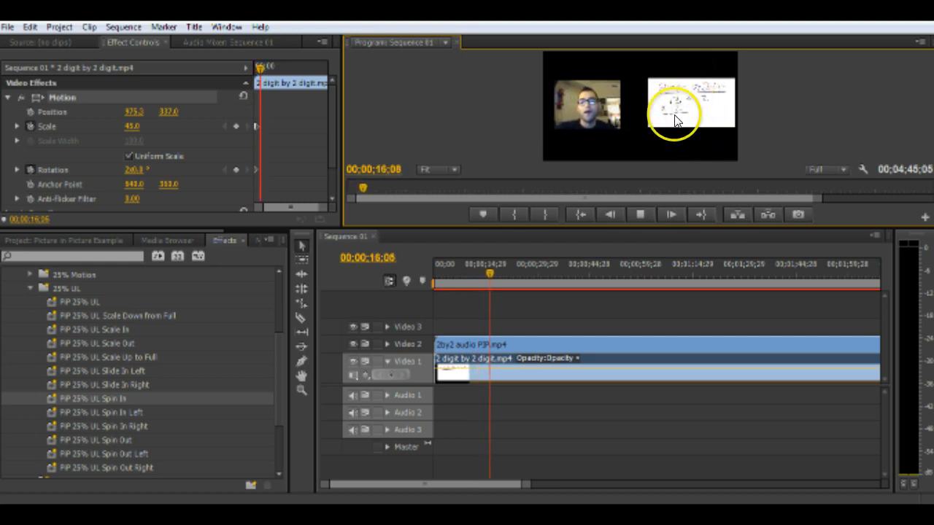
{"action": "left_click", "coordinate": [637, 214]}
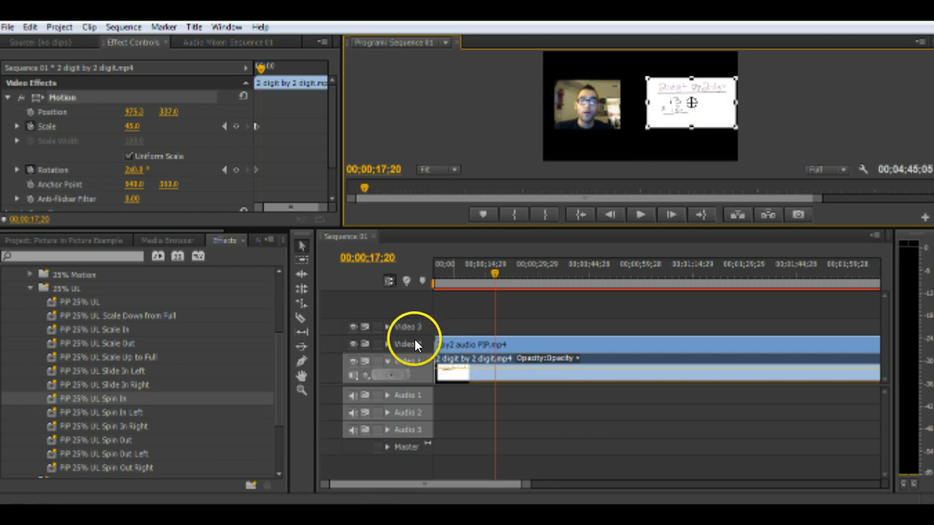
Step: Review the Motion settings of the 2by2 audio PIP.mp4 clip and of the 2 digit by 2 digit.mp4 clip
{"action": "left_click", "coordinate": [458, 343]}
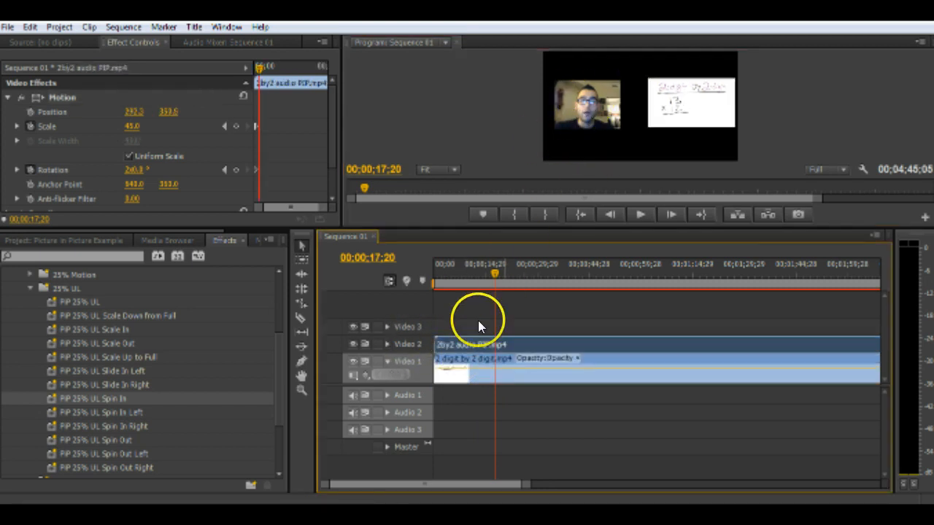
{"action": "left_click", "coordinate": [479, 360]}
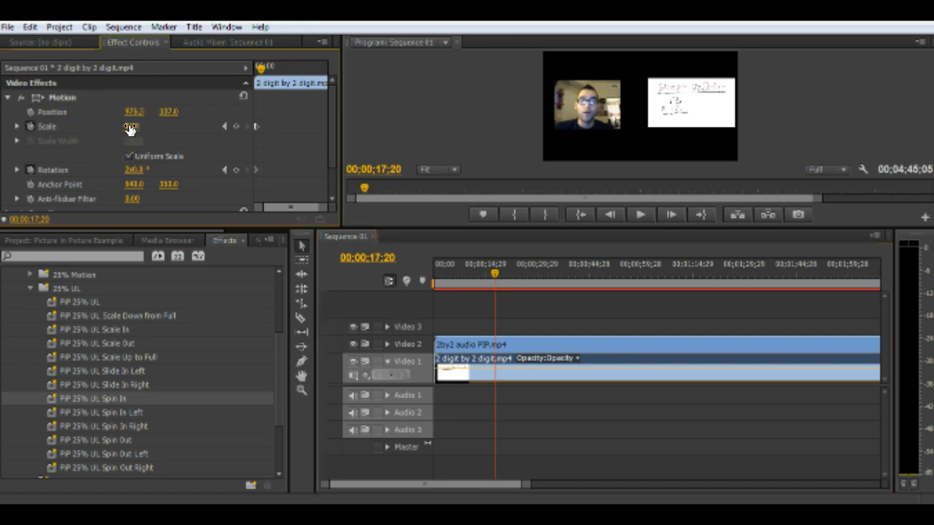
Step: Scale the 2 digit by 2 digit.mp4 picture to 60 and move it fully into the frame at about 903, 332
{"action": "mouse_move", "coordinate": [130, 129]}
{"action": "left_mouse_down"}
{"action": "mouse_move", "coordinate": [152, 124]}
{"action": "mouse_move", "coordinate": [90, 122]}
{"action": "mouse_move", "coordinate": [183, 122]}
{"action": "mouse_move", "coordinate": [132, 125]}
{"action": "left_mouse_up"}
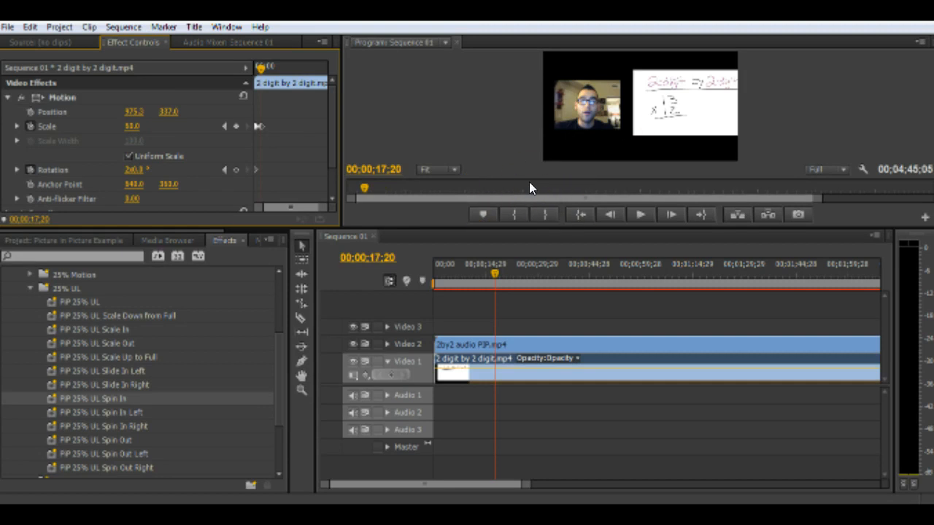
{"action": "left_click", "coordinate": [35, 96]}
{"action": "left_click_drag", "start_coordinate": [702, 118], "coordinate": [692, 115]}
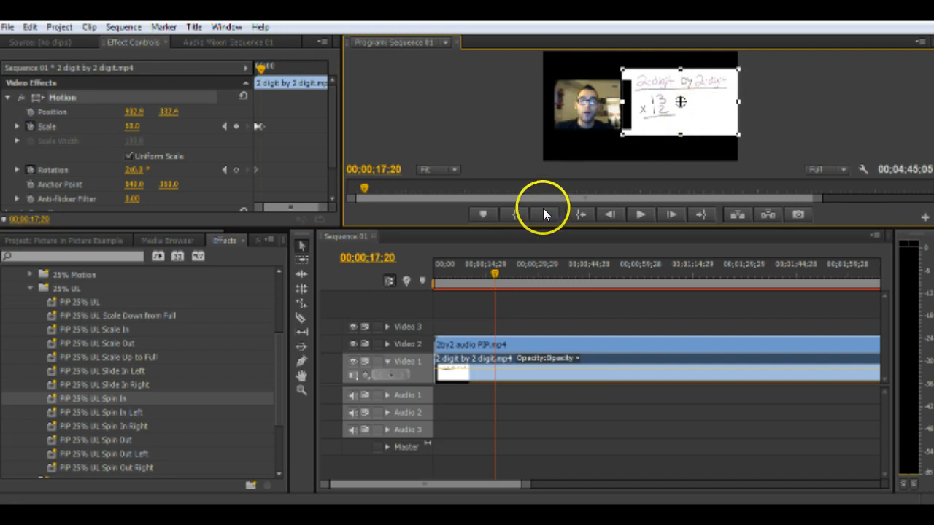
Step: Shrink the 2by2 audio PIP.mp4 picture to a scale of 37.5 and shift it left, clear of the 2 digit by 2 digit picture
{"action": "left_click", "coordinate": [583, 118]}
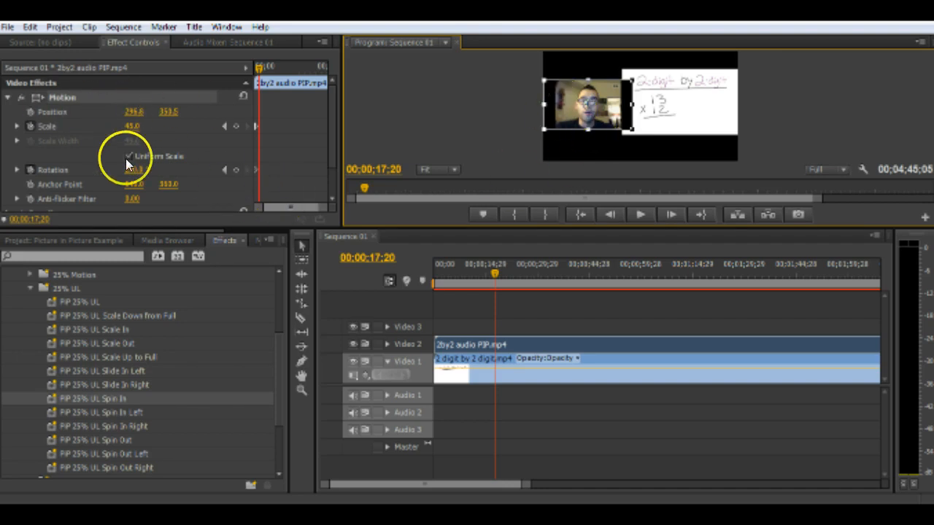
{"action": "left_click", "coordinate": [674, 113]}
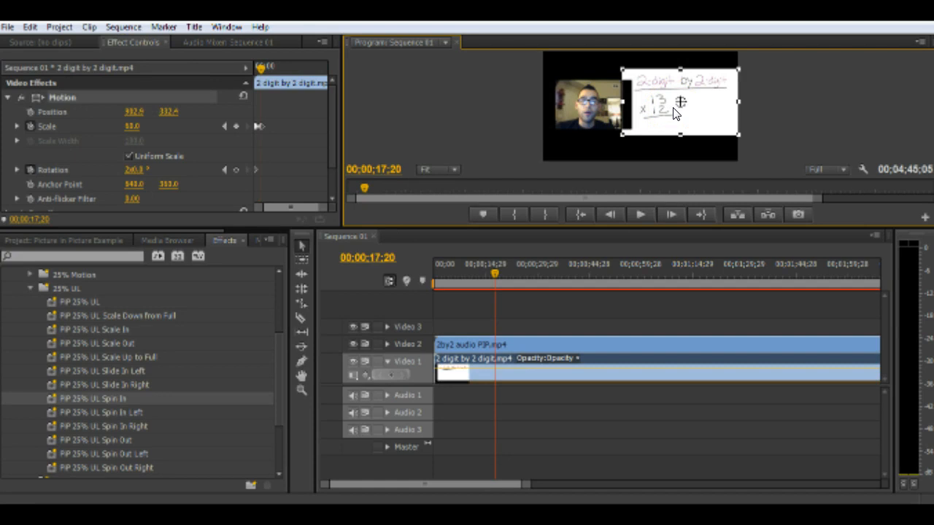
{"action": "left_click", "coordinate": [592, 106]}
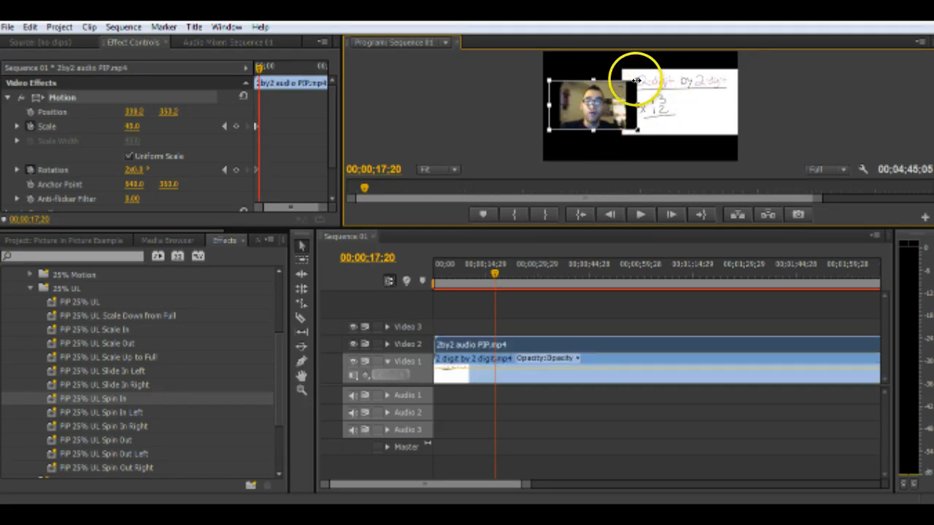
{"action": "left_click_drag", "start_coordinate": [636, 79], "coordinate": [597, 102]}
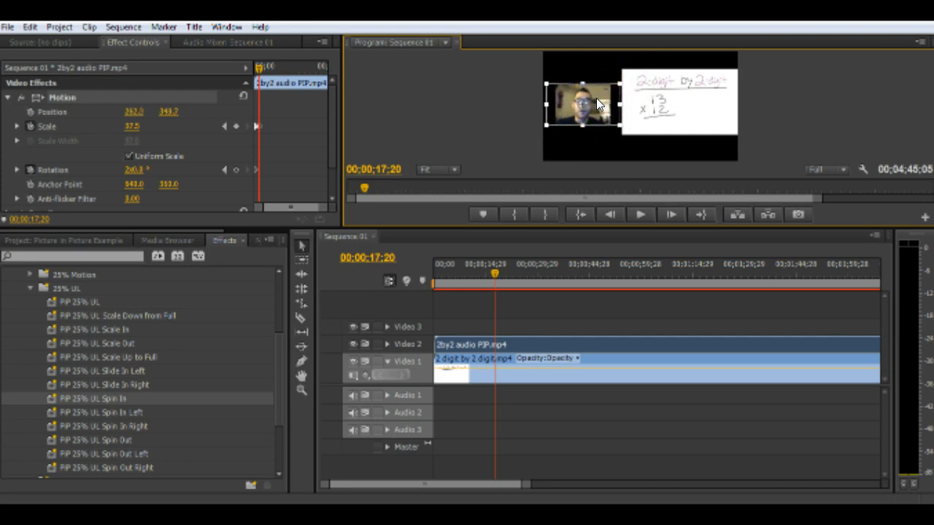
{"action": "left_click", "coordinate": [572, 147]}
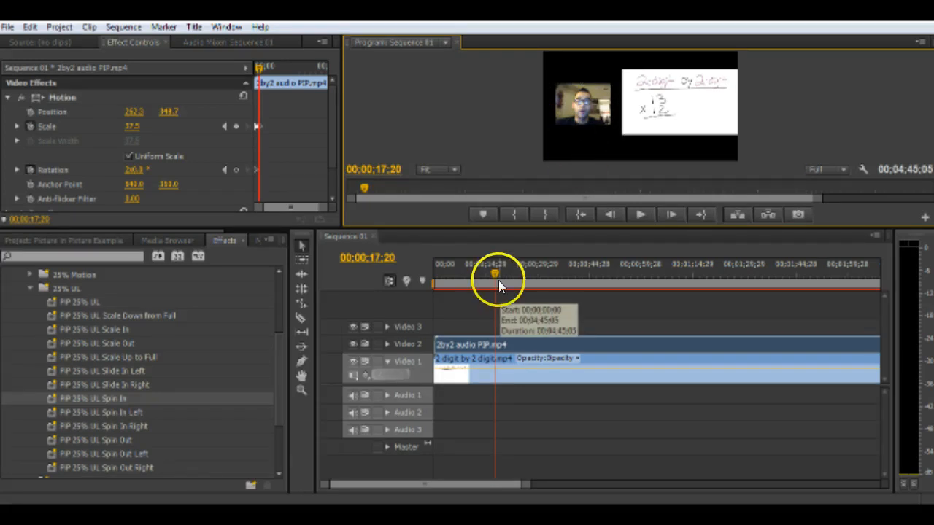
Step: Return the playhead to 00;00;00;00 and preview the two resized pictures in an enlarged Program monitor
{"action": "left_click_drag", "start_coordinate": [492, 272], "coordinate": [431, 277]}
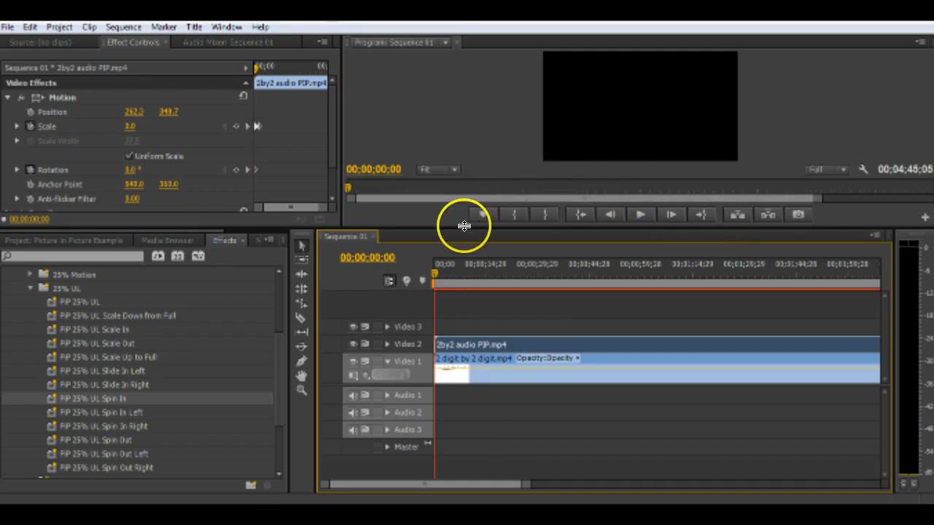
{"action": "left_click_drag", "start_coordinate": [464, 226], "coordinate": [460, 387]}
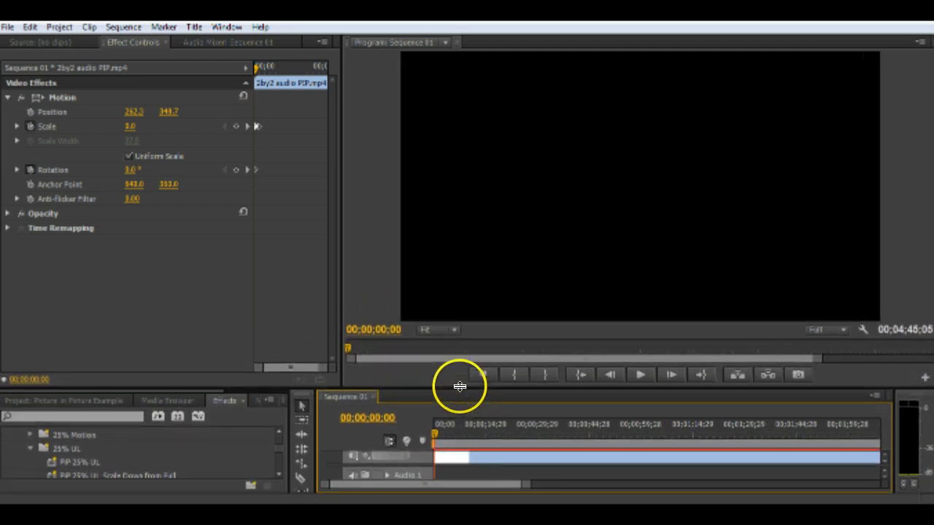
{"action": "left_click", "coordinate": [636, 374]}
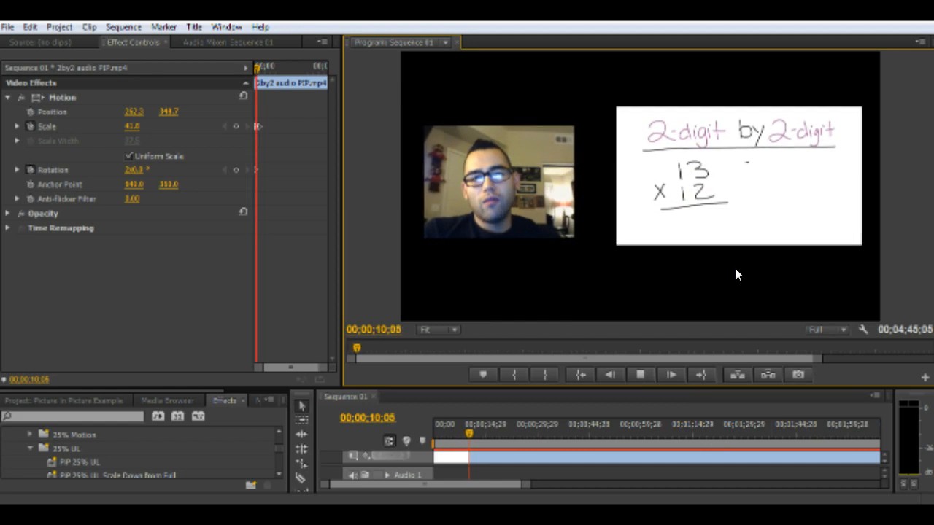
Step: Expand the Opacity and Time Remapping settings of the 2by2 audio PIP.mp4 clip for review
{"action": "left_click", "coordinate": [168, 235]}
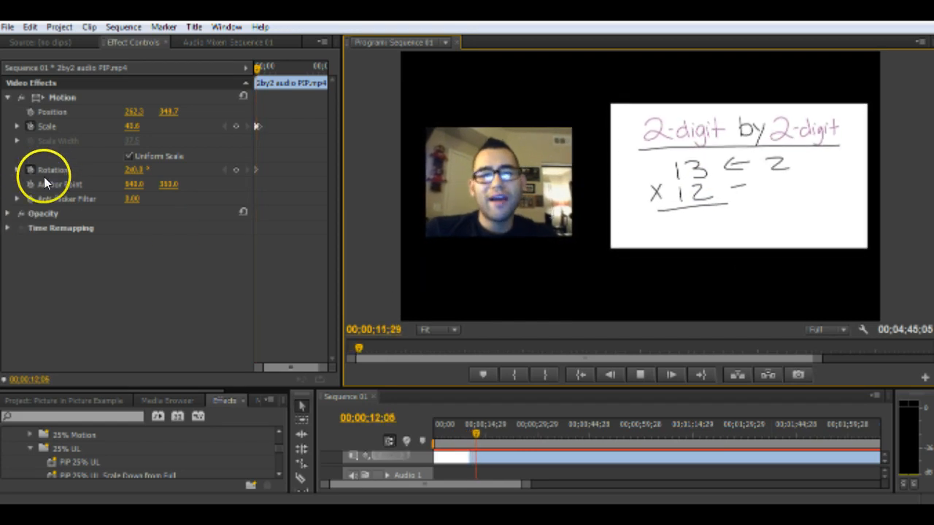
{"action": "left_click", "coordinate": [7, 213]}
{"action": "left_click", "coordinate": [8, 258]}
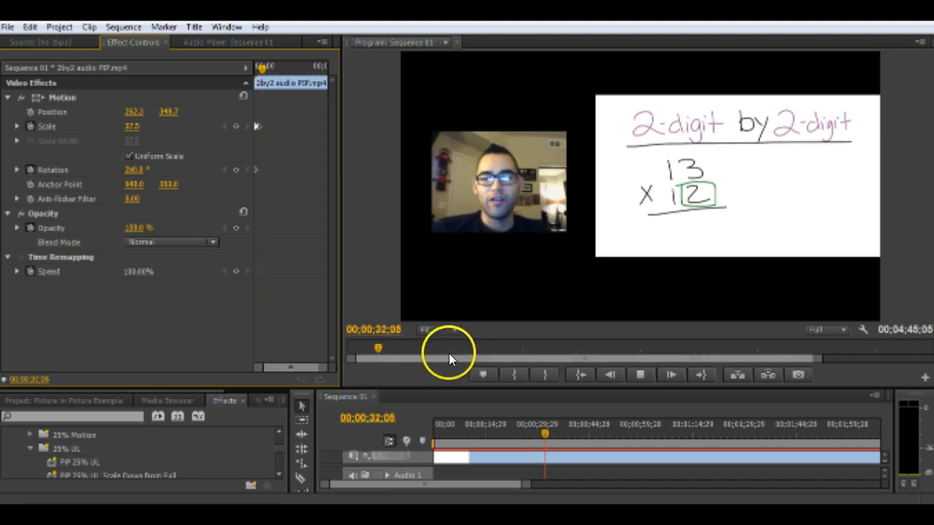
Step: Make more room for the timeline and effects list, stop the preview at 00;00;43;19 and look over the PiPs preset folders
{"action": "left_click_drag", "start_coordinate": [440, 385], "coordinate": [445, 329]}
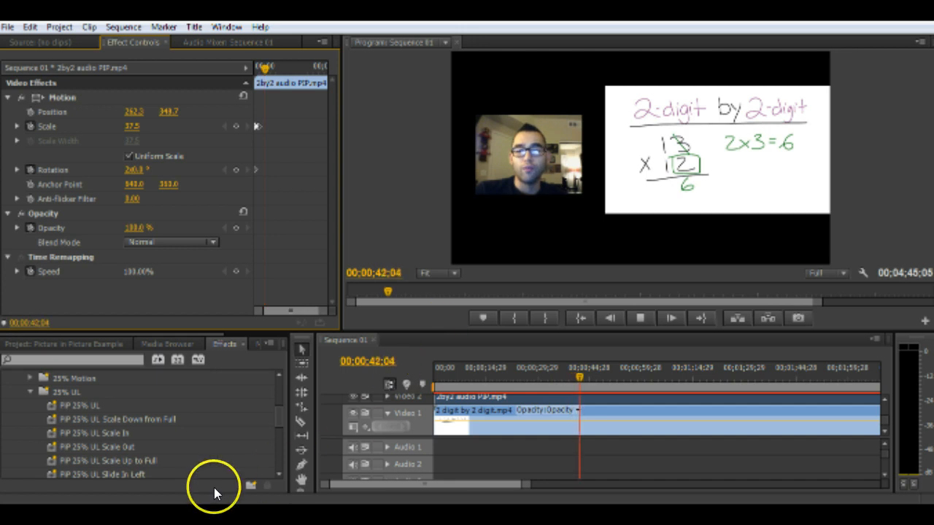
{"action": "left_click", "coordinate": [641, 318]}
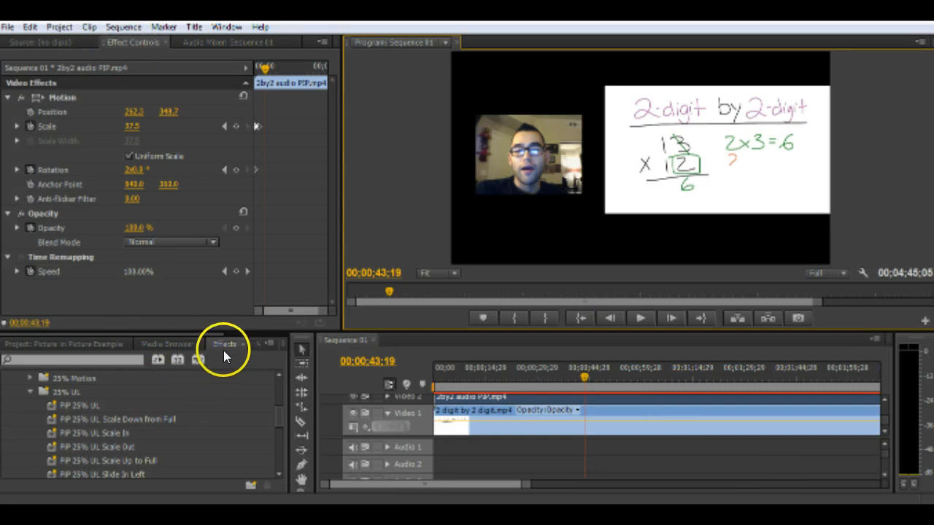
{"action": "scroll", "coordinate": [59, 402], "scroll_direction": "up", "scroll_amount": 2}
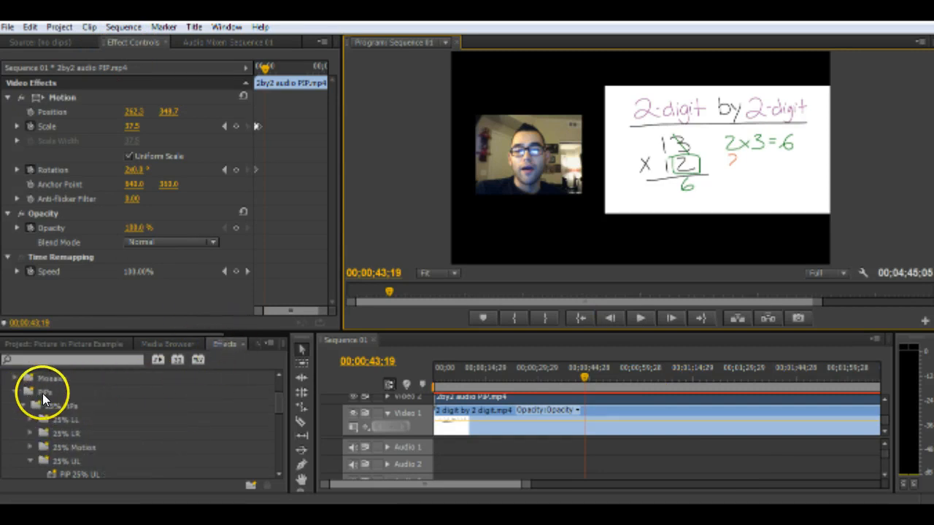
{"action": "scroll", "coordinate": [58, 401], "scroll_direction": "down", "scroll_amount": 1}
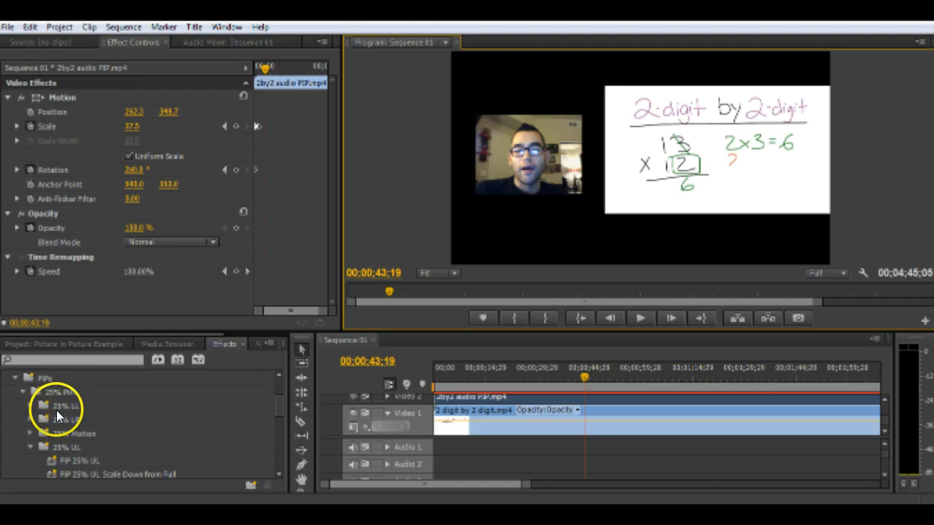